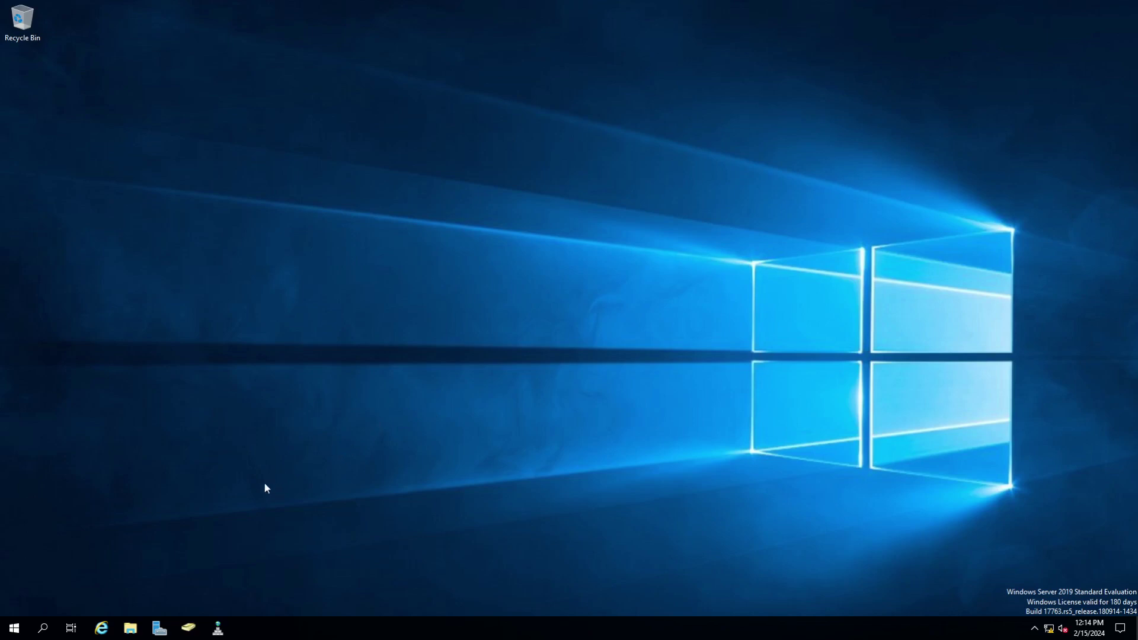
# - Browse to C:\Tools\Build and select the U_STIG_GPO_Package_January_2024 folder
pyautogui.click(130, 628)
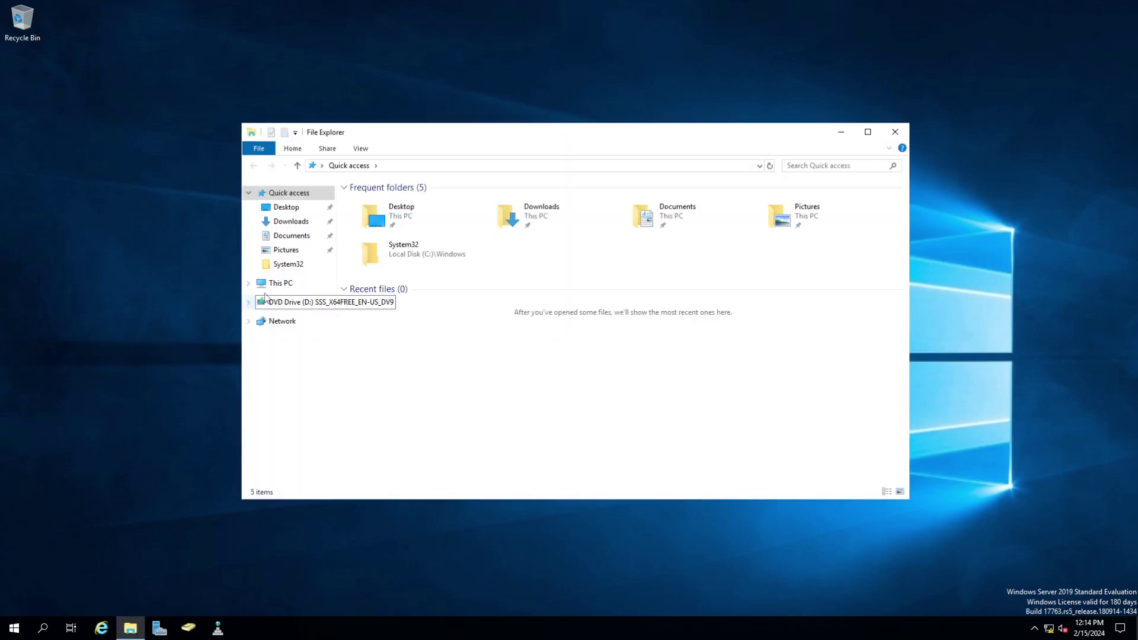
pyautogui.doubleClick(398, 337)
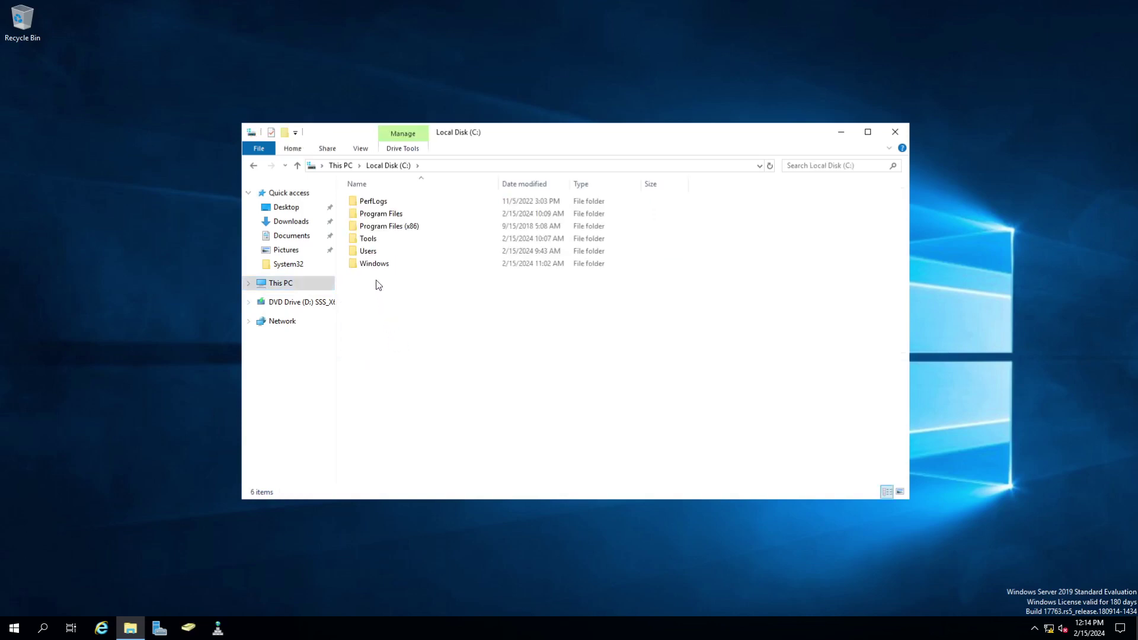
pyautogui.click(368, 240)
pyautogui.doubleClick(369, 240)
pyautogui.doubleClick(368, 202)
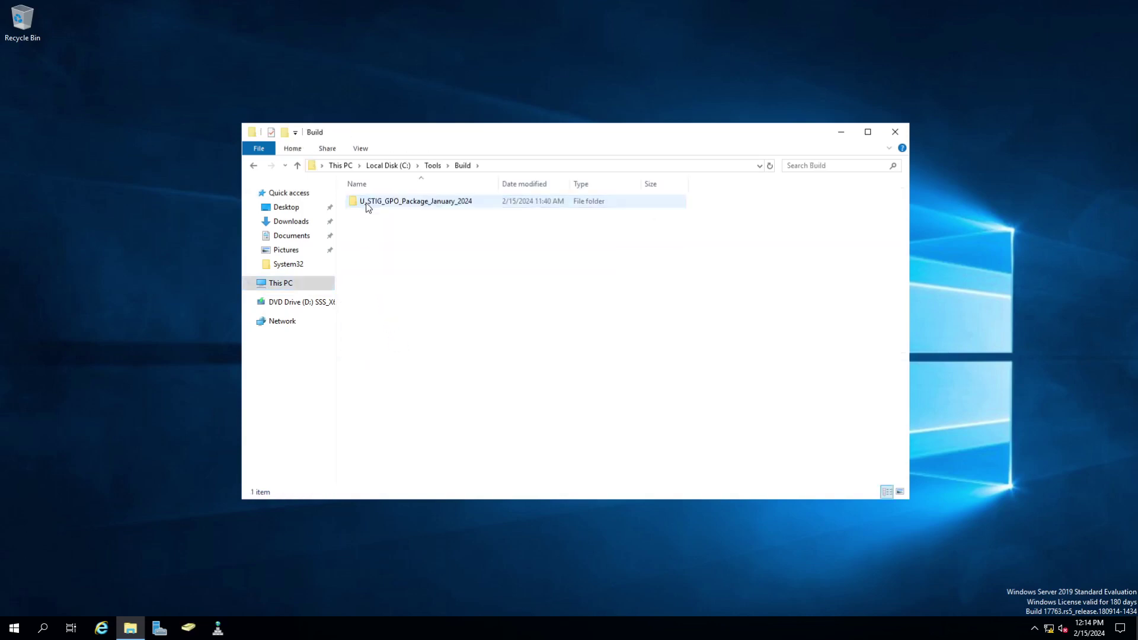
pyautogui.click(388, 204)
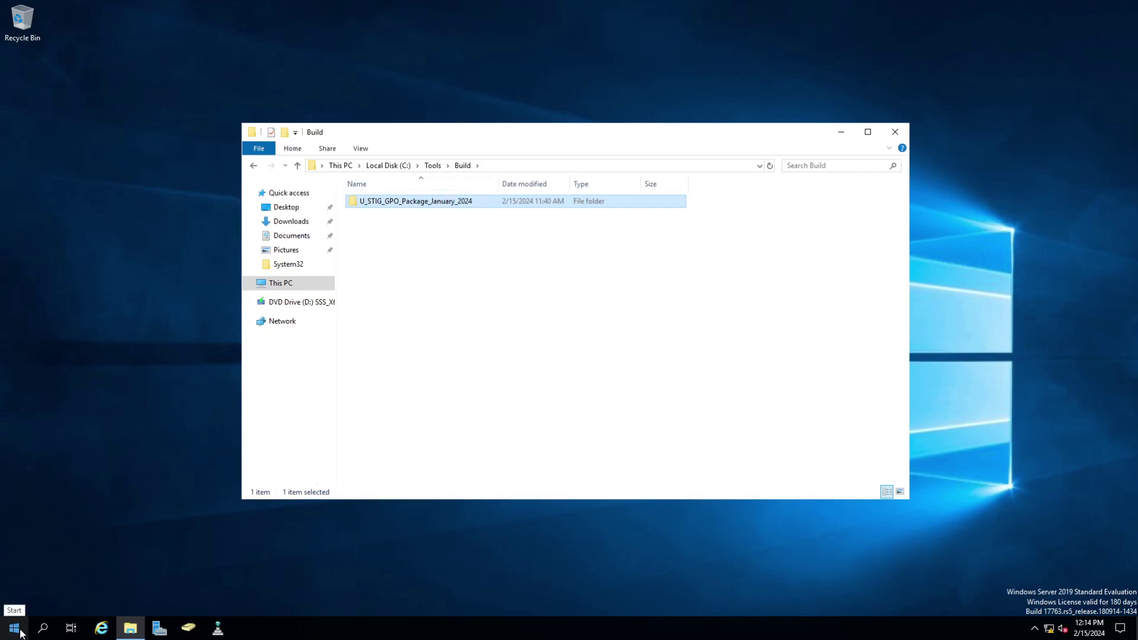
# - Open a second Explorer window at C:\Windows\PolicyDefinitions and move it to the right
pyautogui.rightClick(130, 627)
pyautogui.click(126, 564)
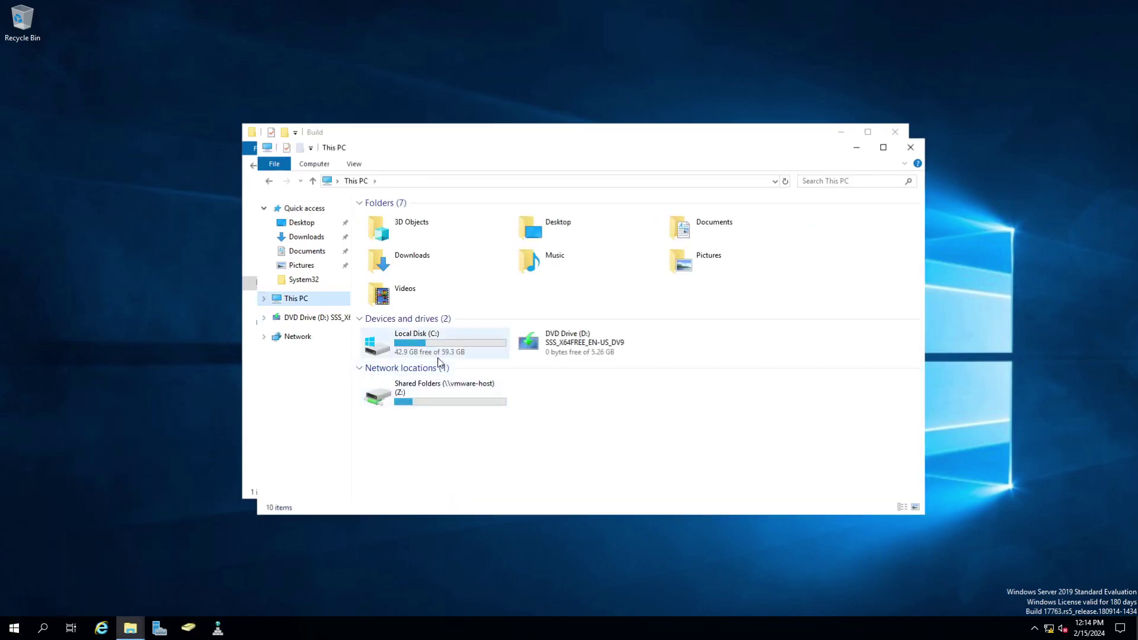
pyautogui.doubleClick(438, 358)
pyautogui.click(394, 283)
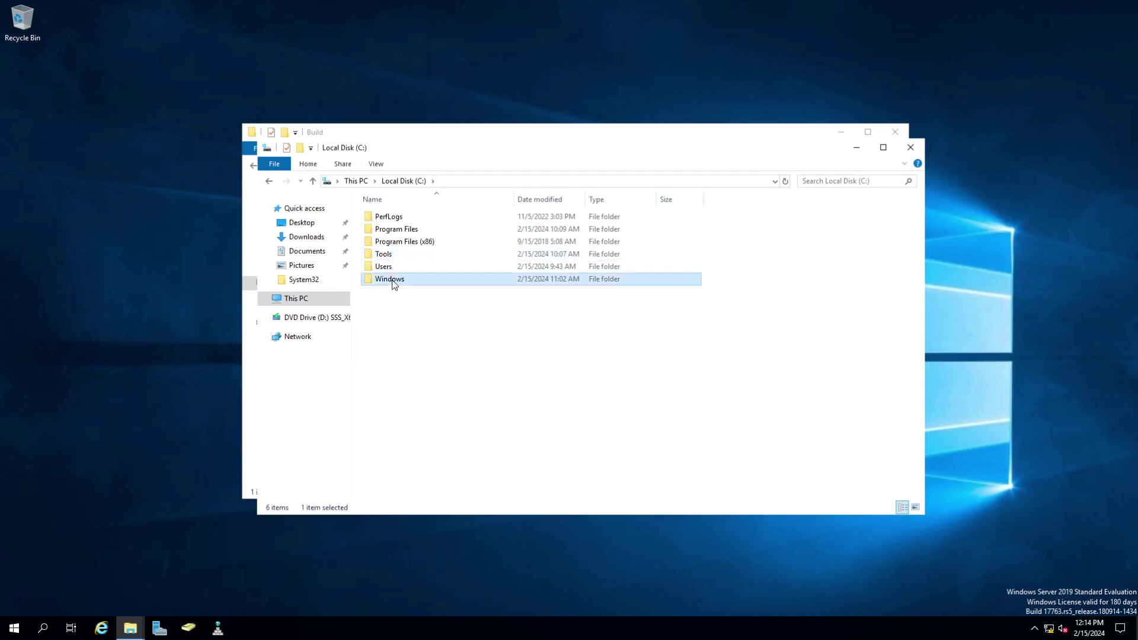
pyautogui.doubleClick(395, 282)
pyautogui.scroll(-5, 458, 365)
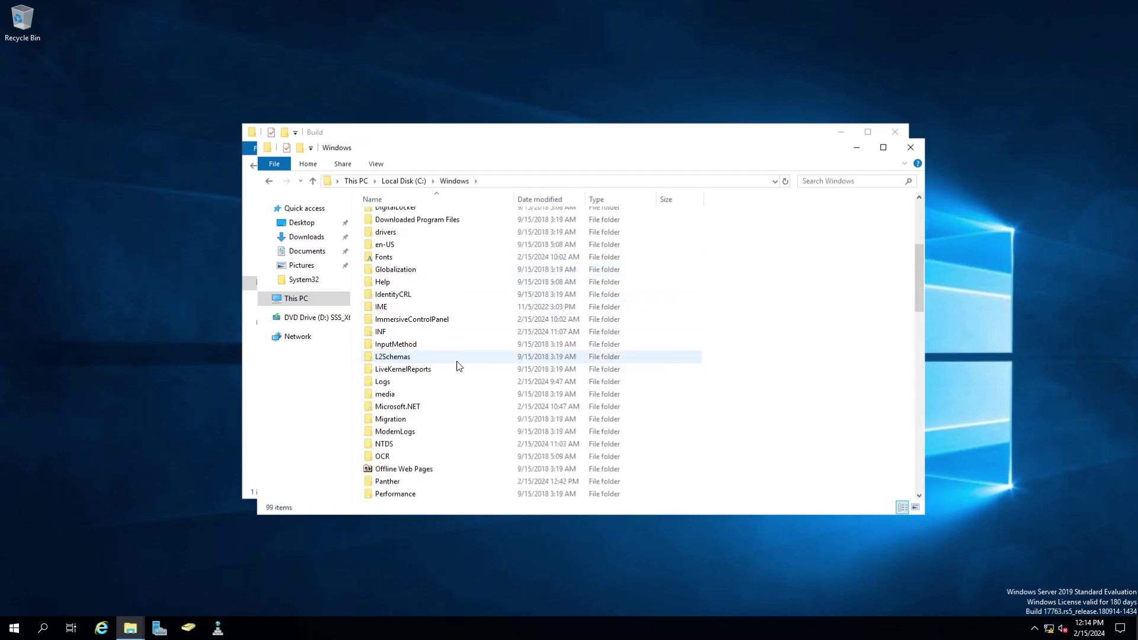
pyautogui.scroll(-4, 459, 365)
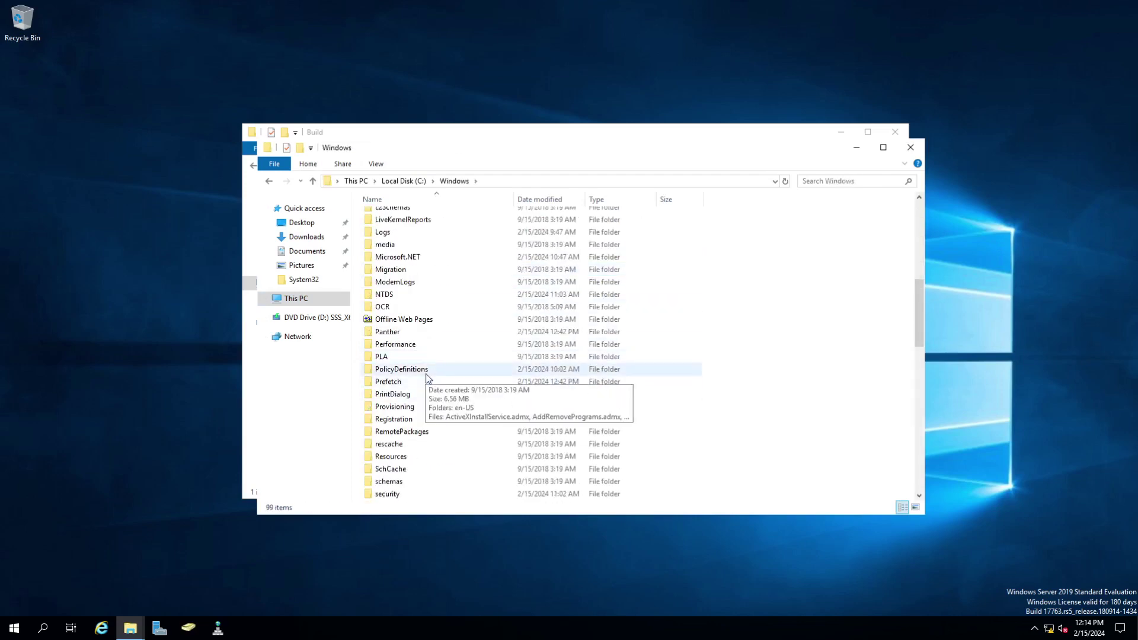
pyautogui.doubleClick(426, 374)
pyautogui.moveTo(462, 152); pyautogui.dragTo(656, 139)
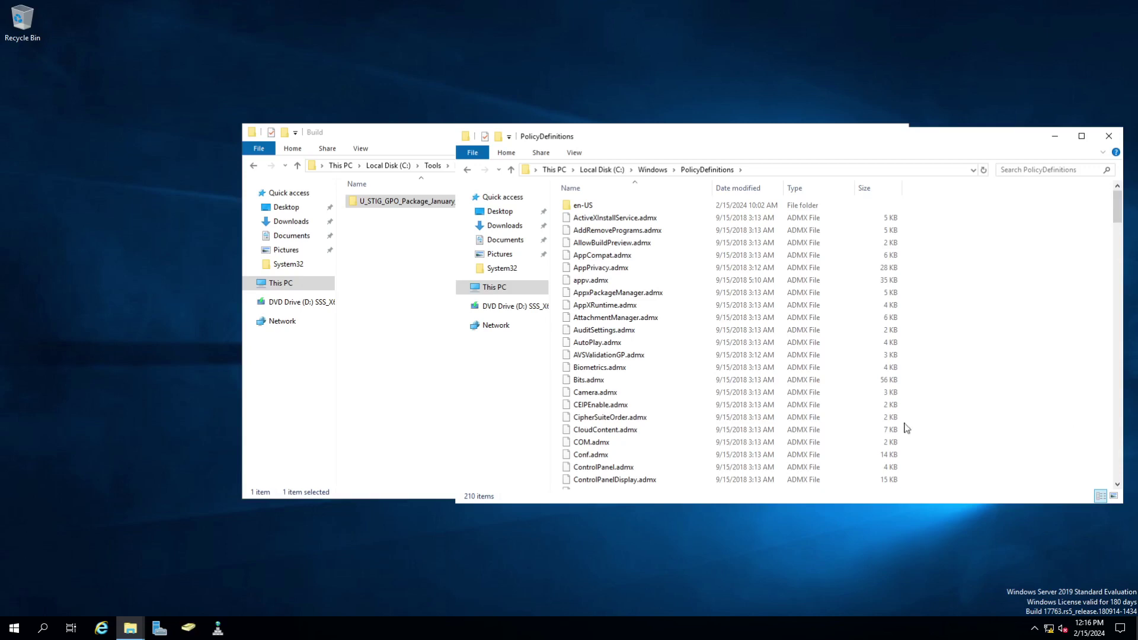
# - Open the U_STIG_GPO_Package_January_2024 folder in the Build window
pyautogui.click(360, 285)
pyautogui.doubleClick(378, 205)
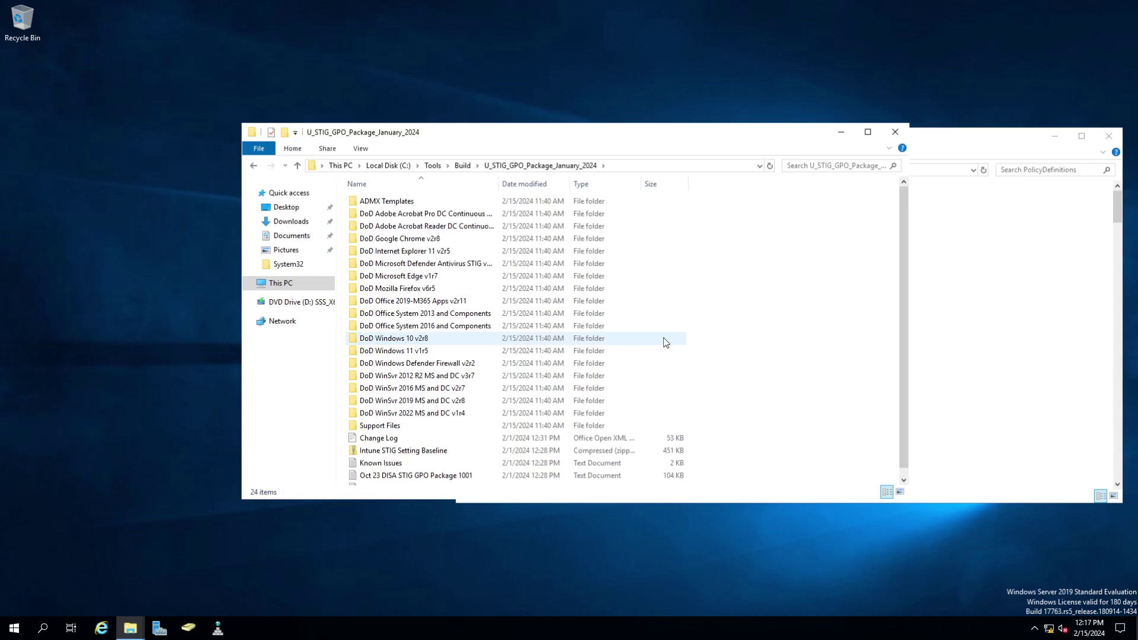
# - Show the package's ADMX Templates\Adobe\en-us folder beside PolicyDefinitions\en-US
pyautogui.doubleClick(398, 208)
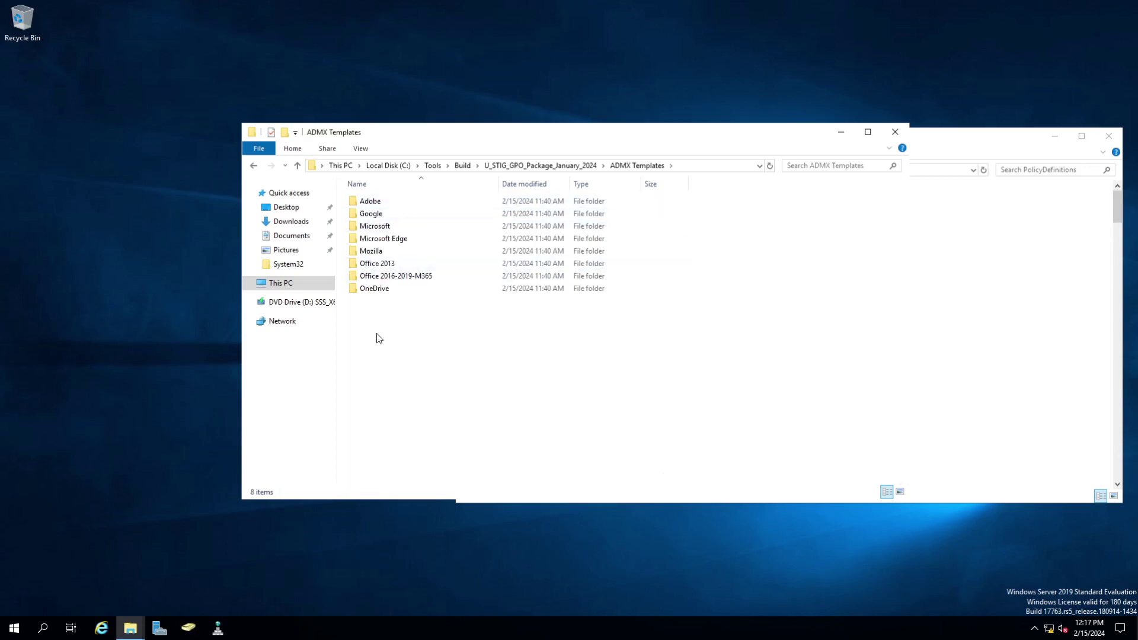
pyautogui.click(375, 205)
pyautogui.doubleClick(376, 205)
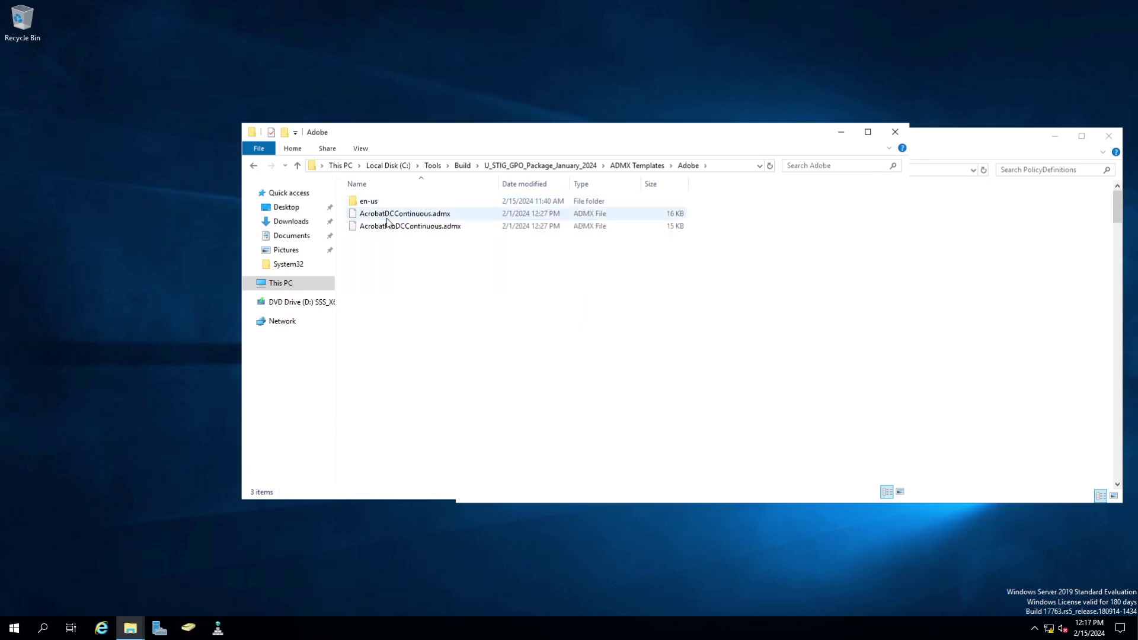
pyautogui.click(389, 225)
pyautogui.doubleClick(371, 202)
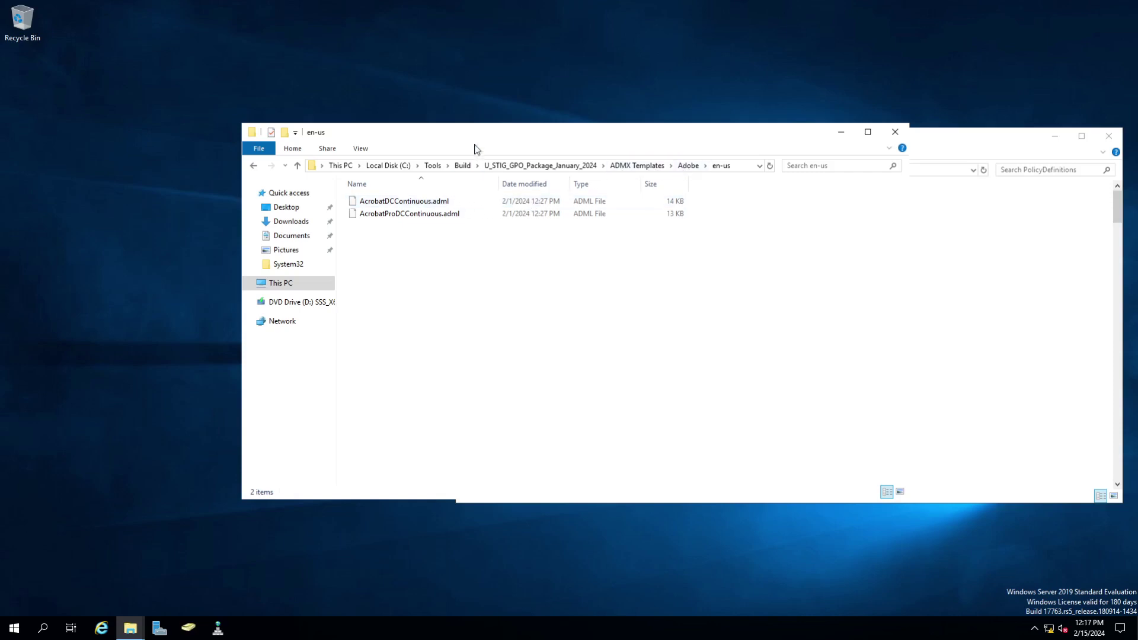
pyautogui.moveTo(410, 133); pyautogui.dragTo(305, 49)
pyautogui.click(867, 151)
pyautogui.doubleClick(593, 206)
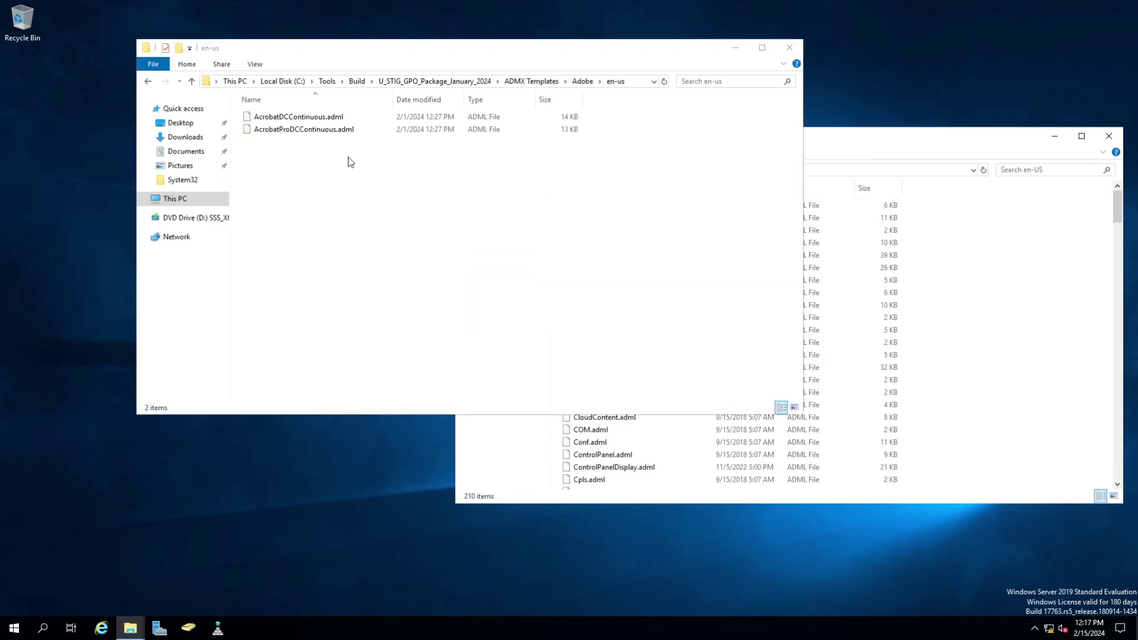
# - Copy the two Acrobat ADML files into PolicyDefinitions\en-US
pyautogui.moveTo(345, 158); pyautogui.dragTo(301, 118)
pyautogui.rightClick(301, 119)
pyautogui.click(335, 173)
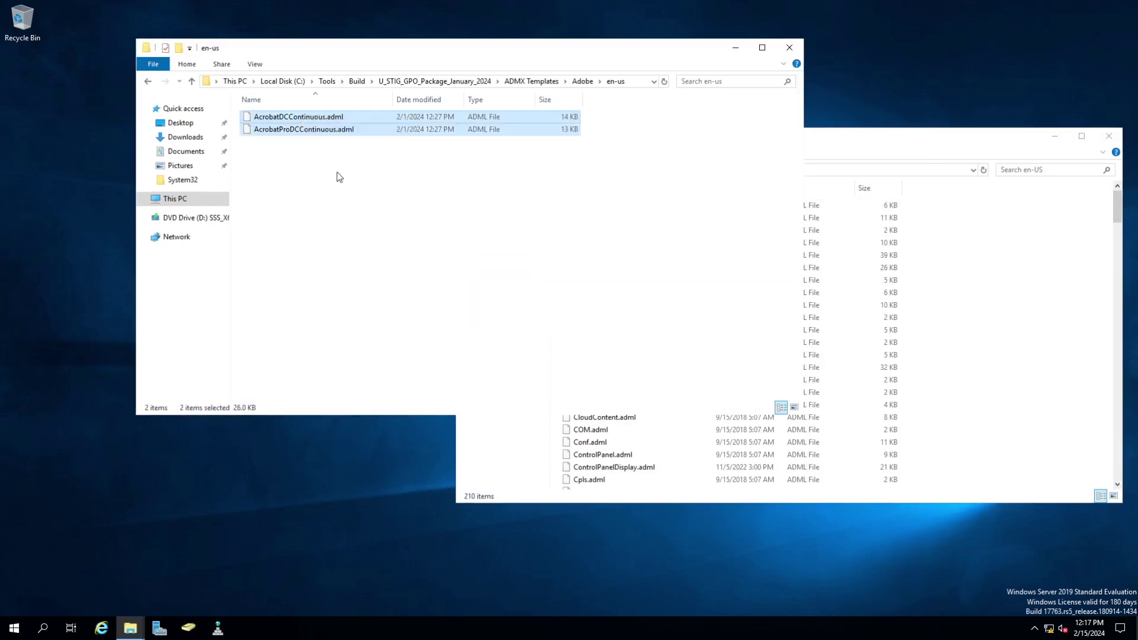
pyautogui.rightClick(951, 297)
pyautogui.click(978, 375)
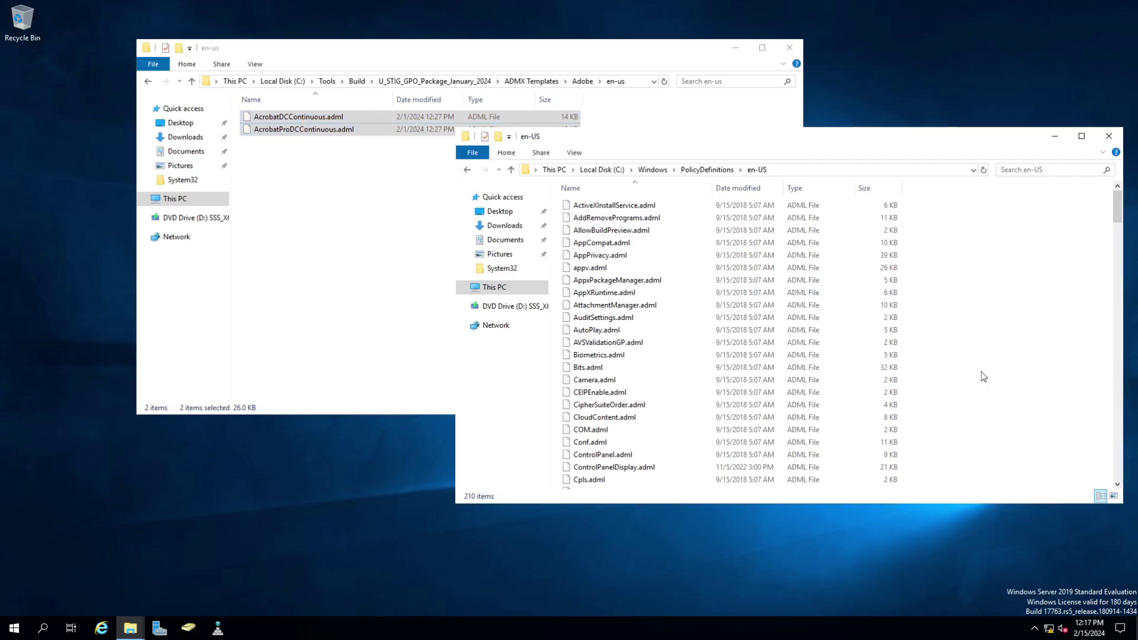
# - Copy AcrobatDCContinuous.admx and AcrobatProDCContinuous.admx from the Adobe folder into PolicyDefinitions
pyautogui.click(712, 170)
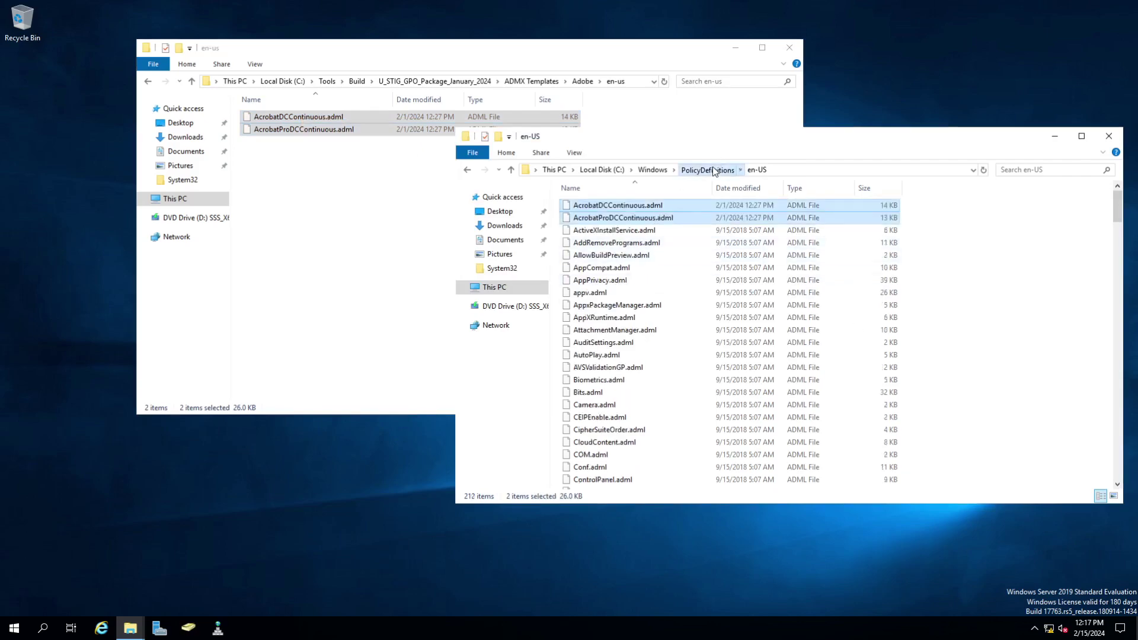
pyautogui.click(408, 162)
pyautogui.click(593, 82)
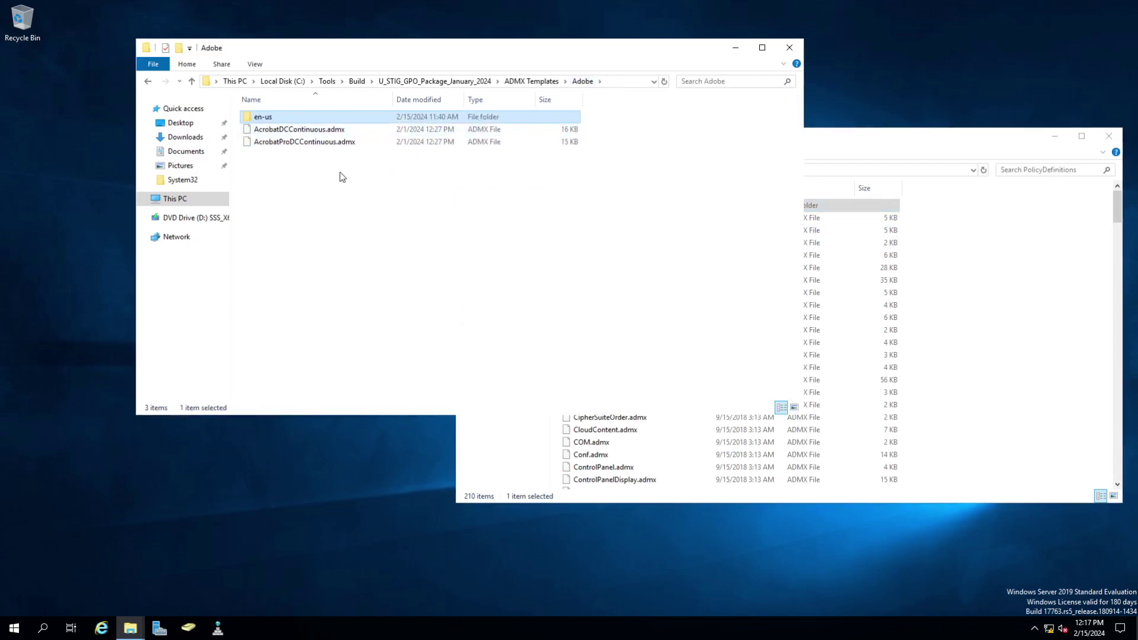
pyautogui.moveTo(336, 170); pyautogui.dragTo(310, 129)
pyautogui.rightClick(310, 130)
pyautogui.click(347, 183)
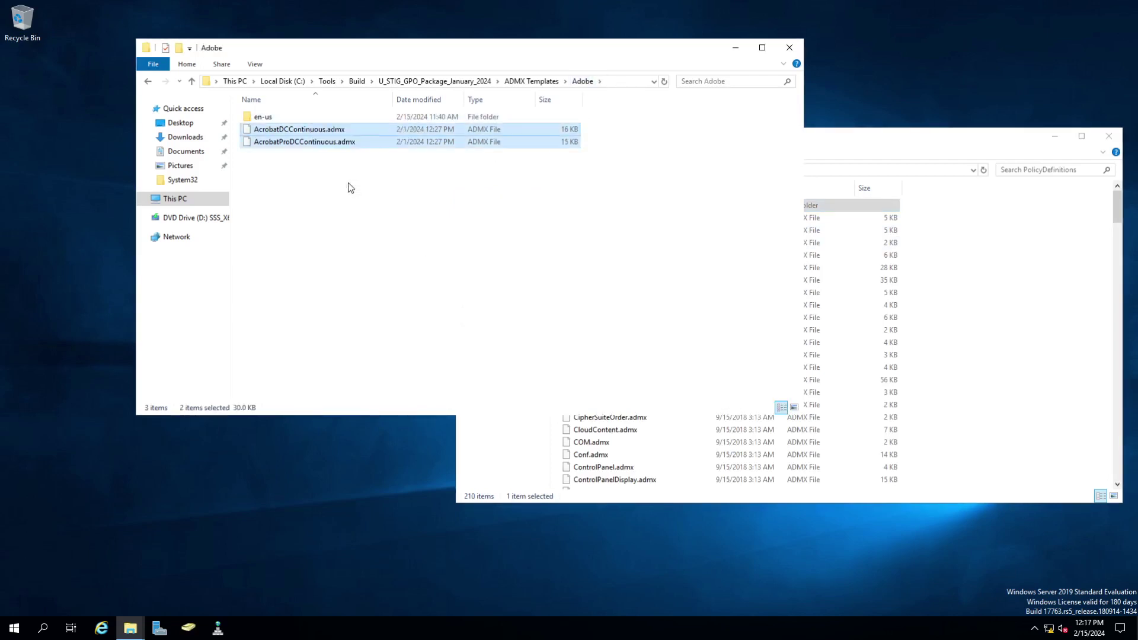
pyautogui.rightClick(1031, 347)
pyautogui.click(1032, 426)
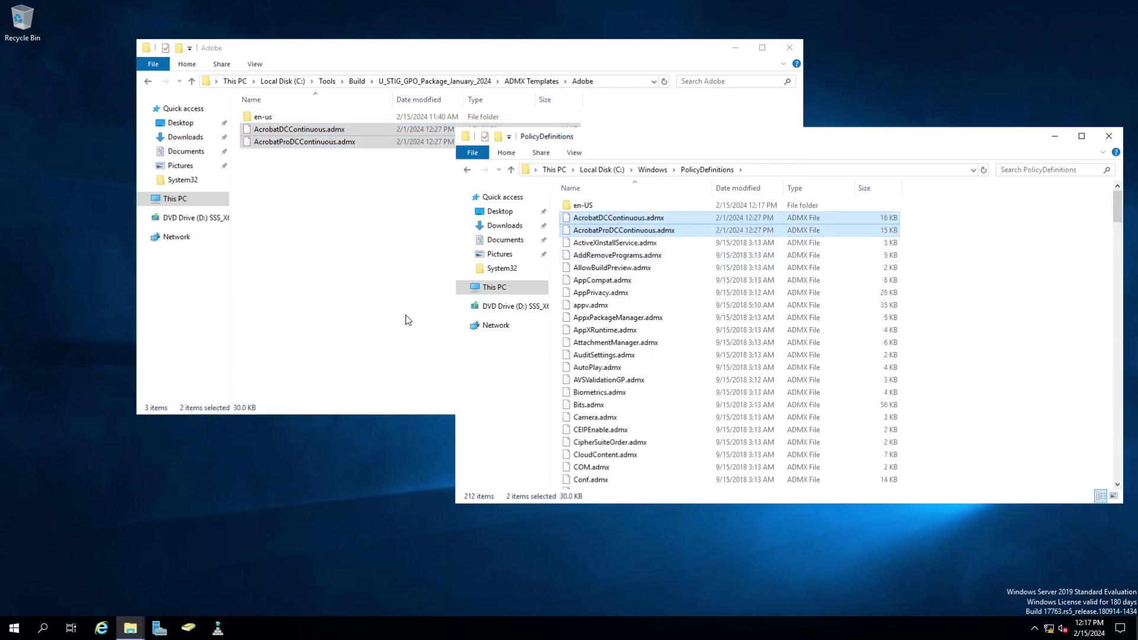
pyautogui.click(402, 244)
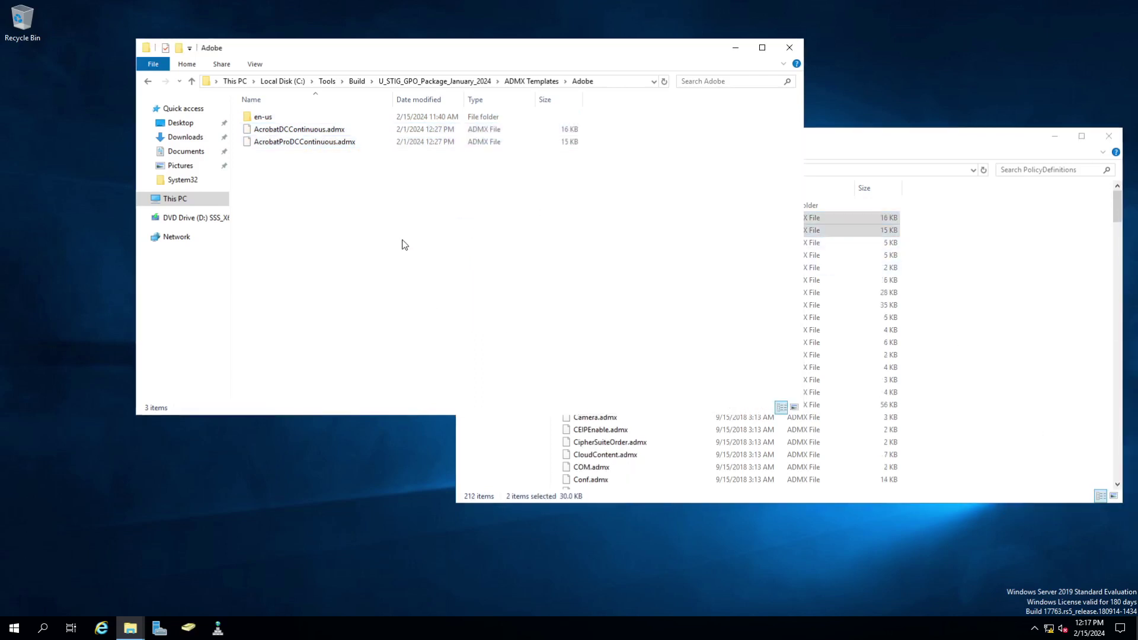
# - Copy the three Google ADMX files from the Google templates folder into PolicyDefinitions
pyautogui.click(531, 81)
pyautogui.doubleClick(287, 136)
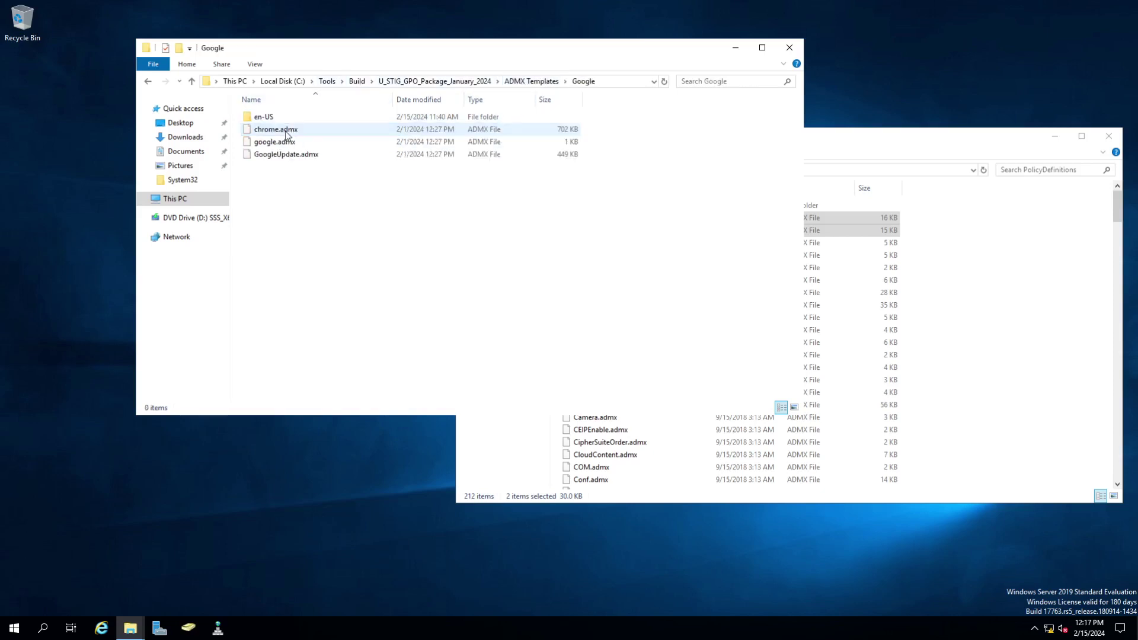
pyautogui.moveTo(293, 180); pyautogui.dragTo(251, 132)
pyautogui.rightClick(251, 133)
pyautogui.click(290, 189)
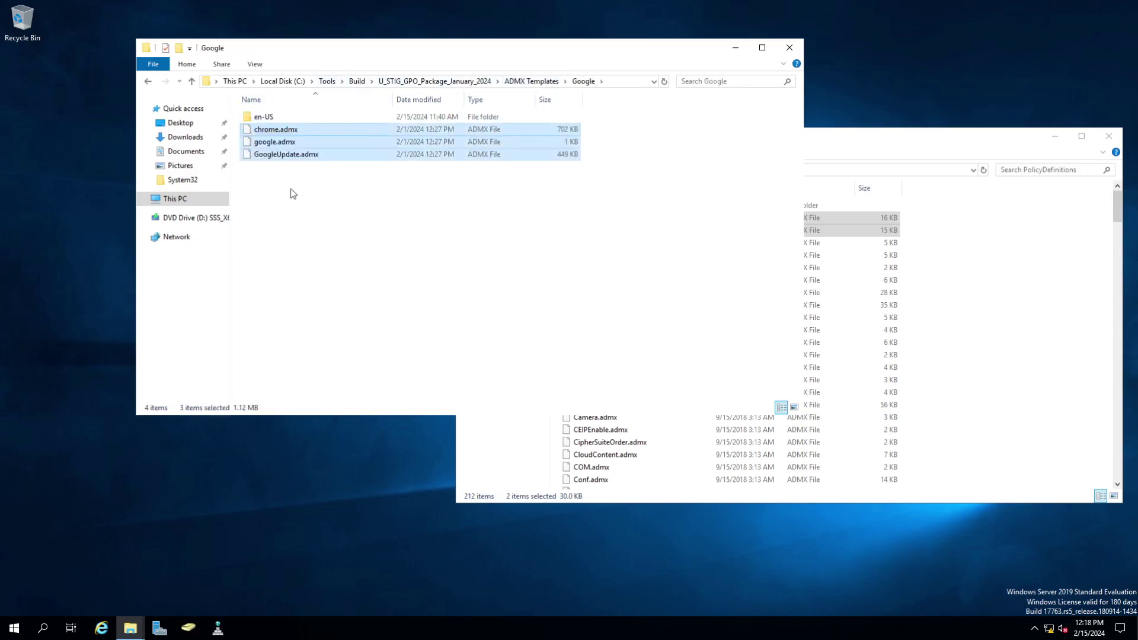
pyautogui.rightClick(957, 316)
pyautogui.click(1000, 395)
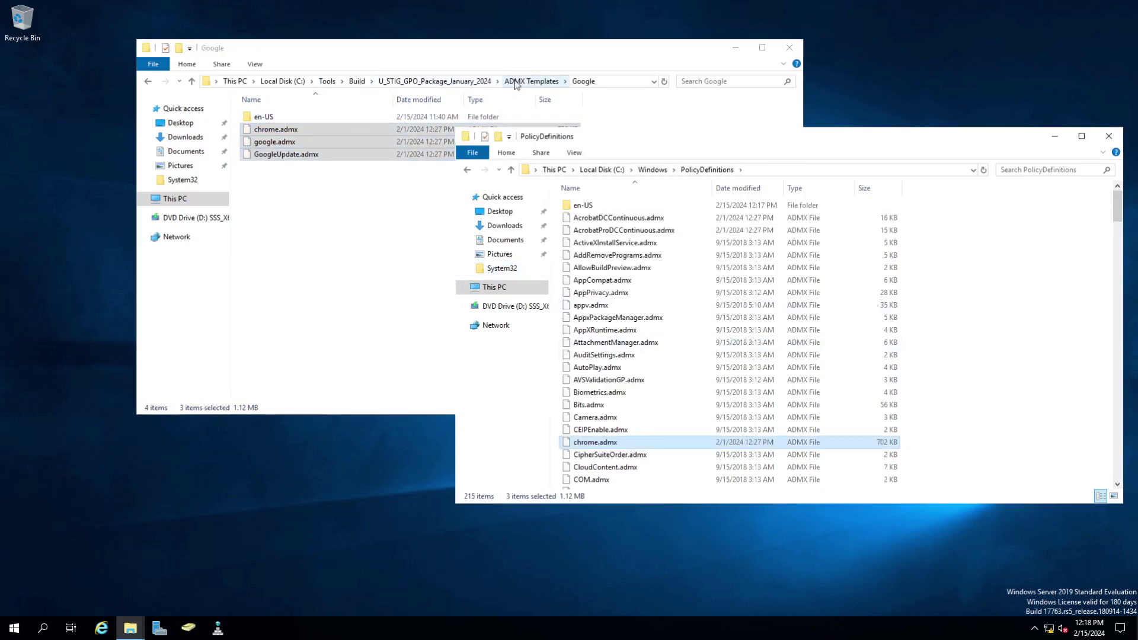
# - Copy chrome.adml, google.adml and GoogleUpdate.adml into PolicyDefinitions\en-US
pyautogui.doubleClick(289, 119)
pyautogui.moveTo(288, 166); pyautogui.dragTo(256, 119)
pyautogui.rightClick(265, 121)
pyautogui.click(300, 178)
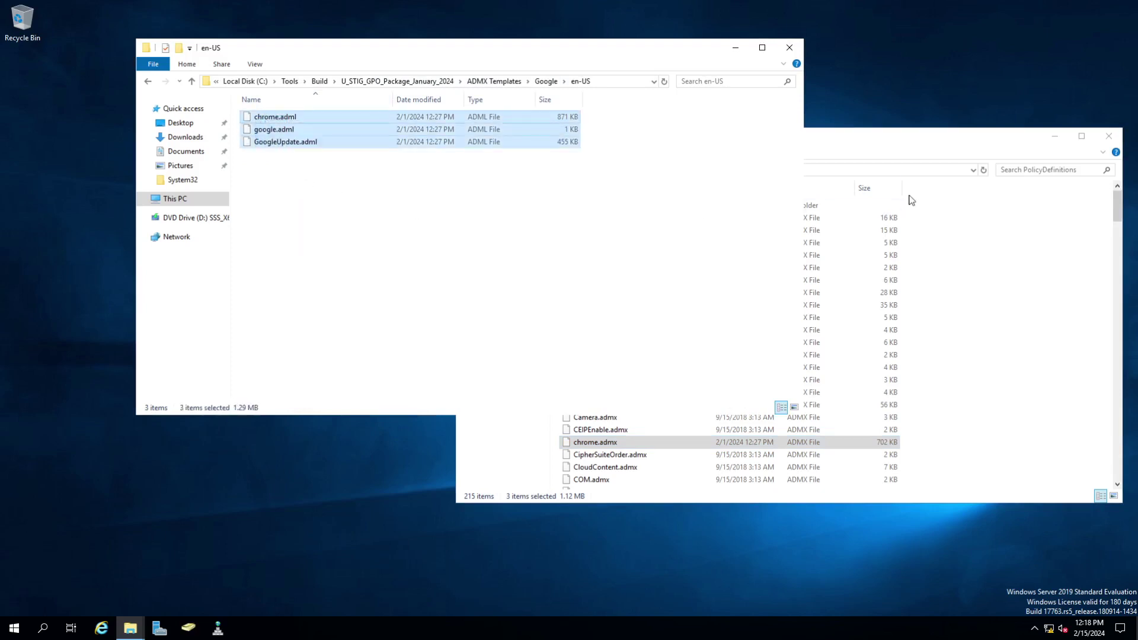
pyautogui.click(901, 155)
pyautogui.rightClick(592, 205)
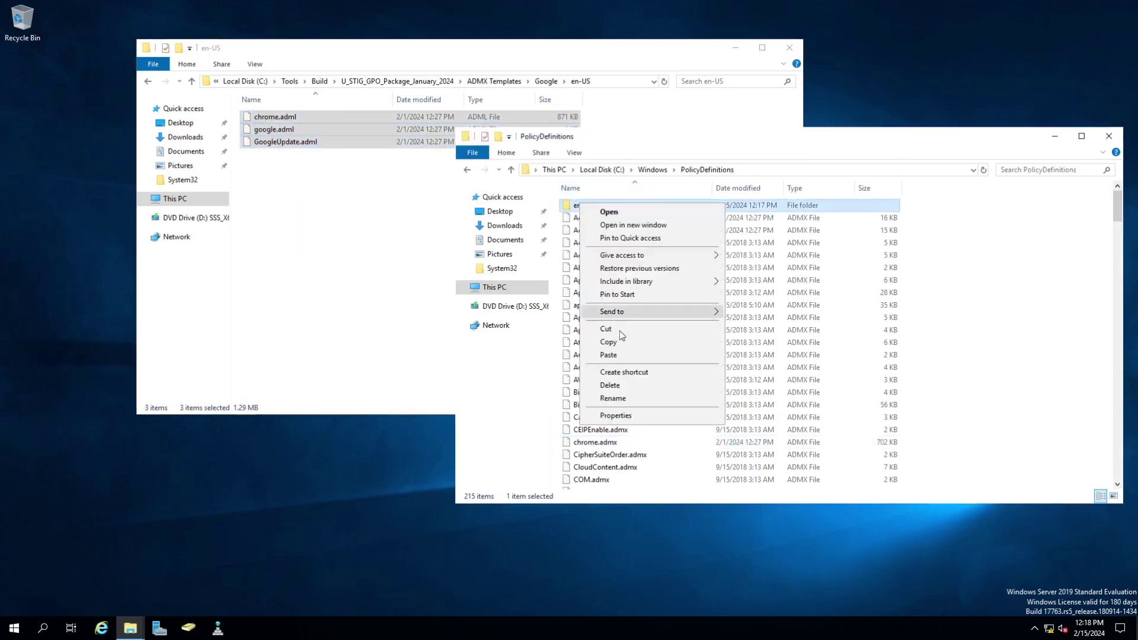
pyautogui.click(623, 357)
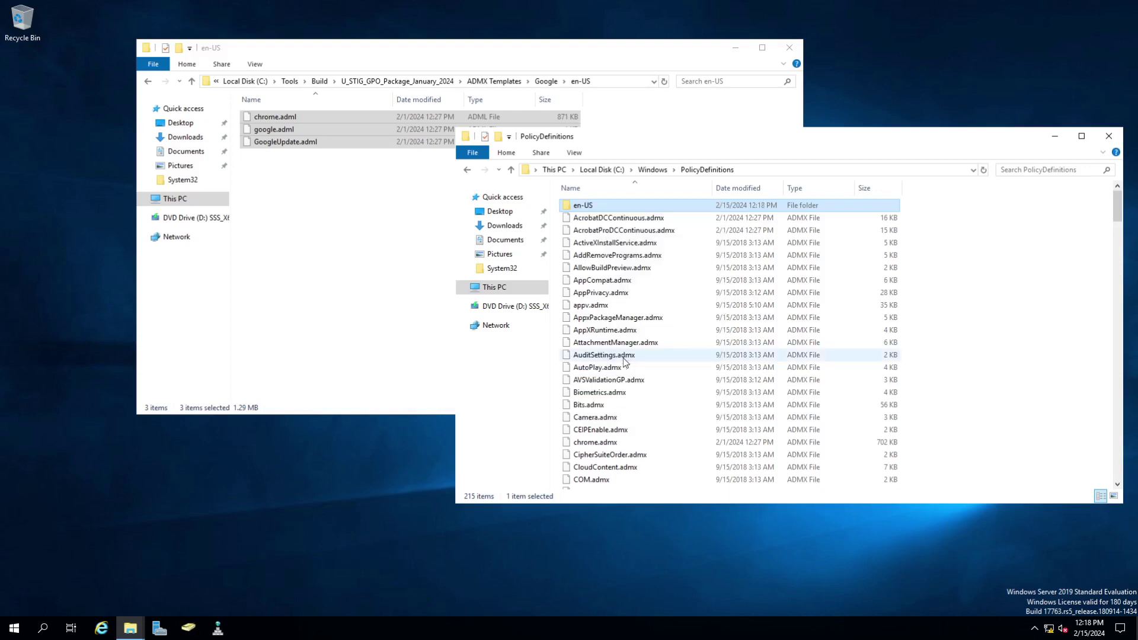
pyautogui.click(333, 207)
# - Copy AdmPwd.admx, MSS-legacy.admx and SecGuide.admx from the Microsoft folder into PolicyDefinitions
pyautogui.click(485, 83)
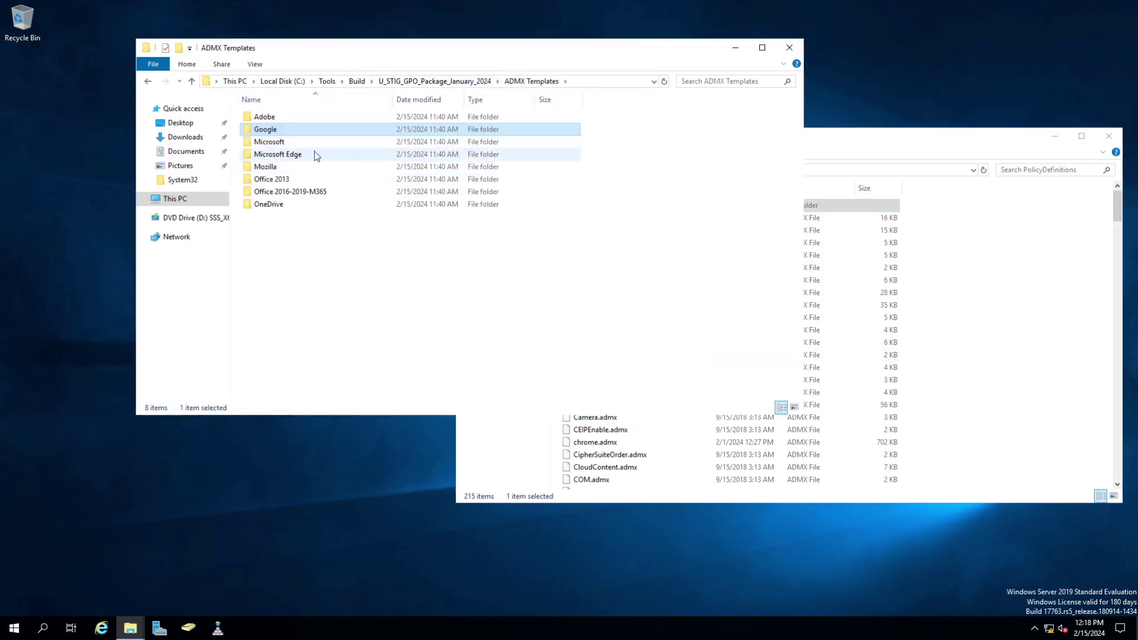
pyautogui.doubleClick(293, 142)
pyautogui.moveTo(304, 181); pyautogui.dragTo(266, 132)
pyautogui.rightClick(268, 134)
pyautogui.click(300, 188)
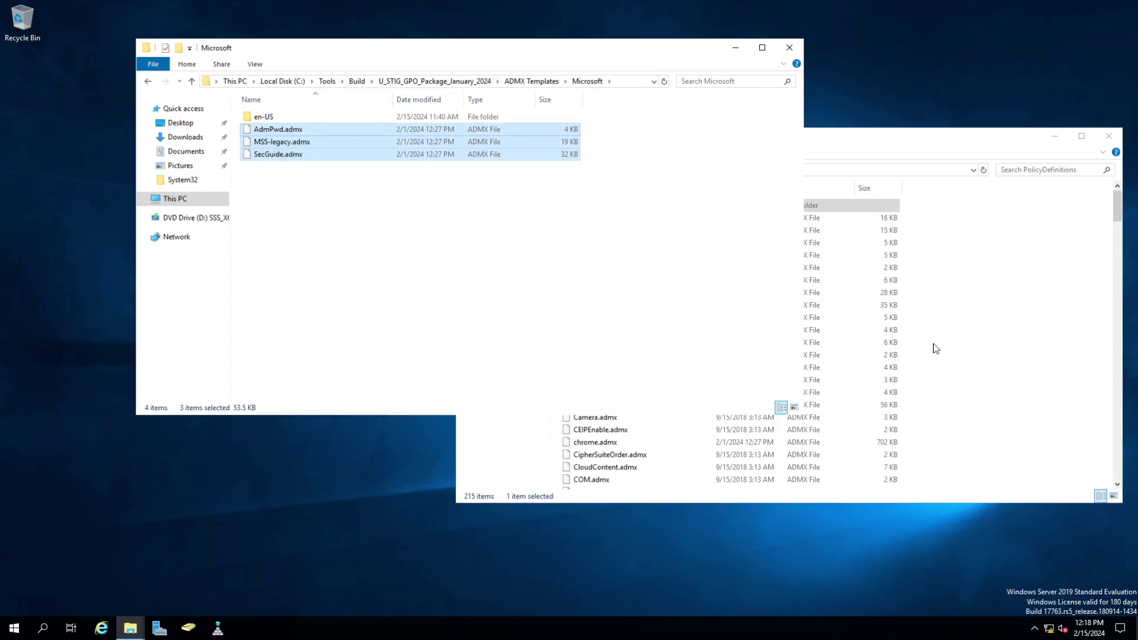
pyautogui.click(956, 357)
pyautogui.rightClick(927, 319)
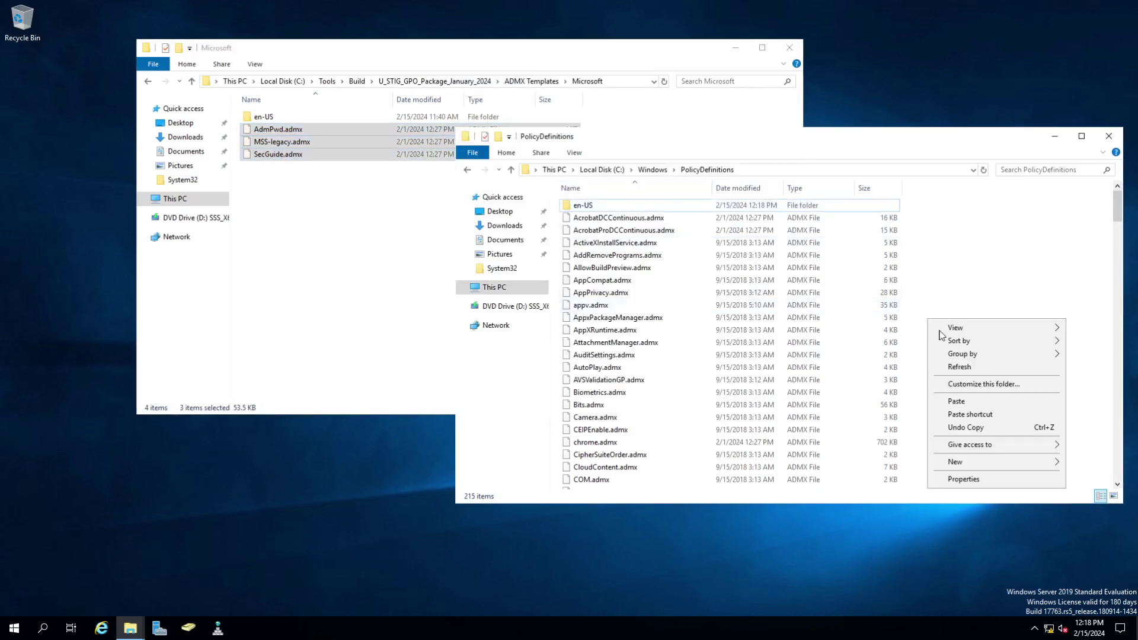
pyautogui.click(948, 401)
# - Copy all three Microsoft en-US .adml files into PolicyDefinitions\en-US
pyautogui.click(368, 278)
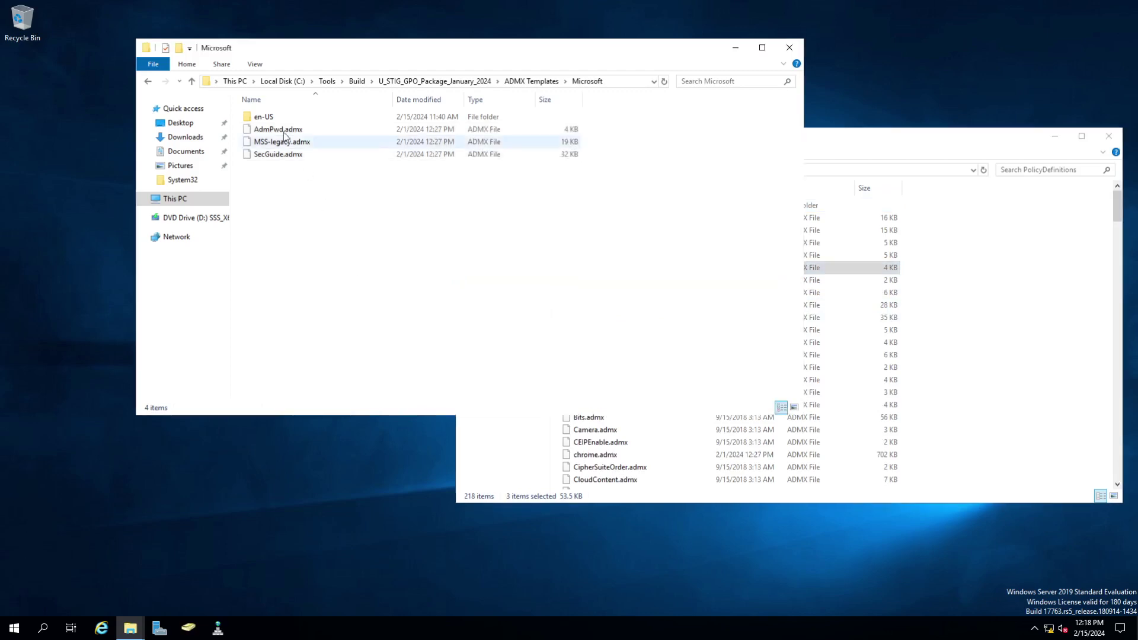
pyautogui.doubleClick(270, 117)
pyautogui.hotkey('ctrl', 'a')
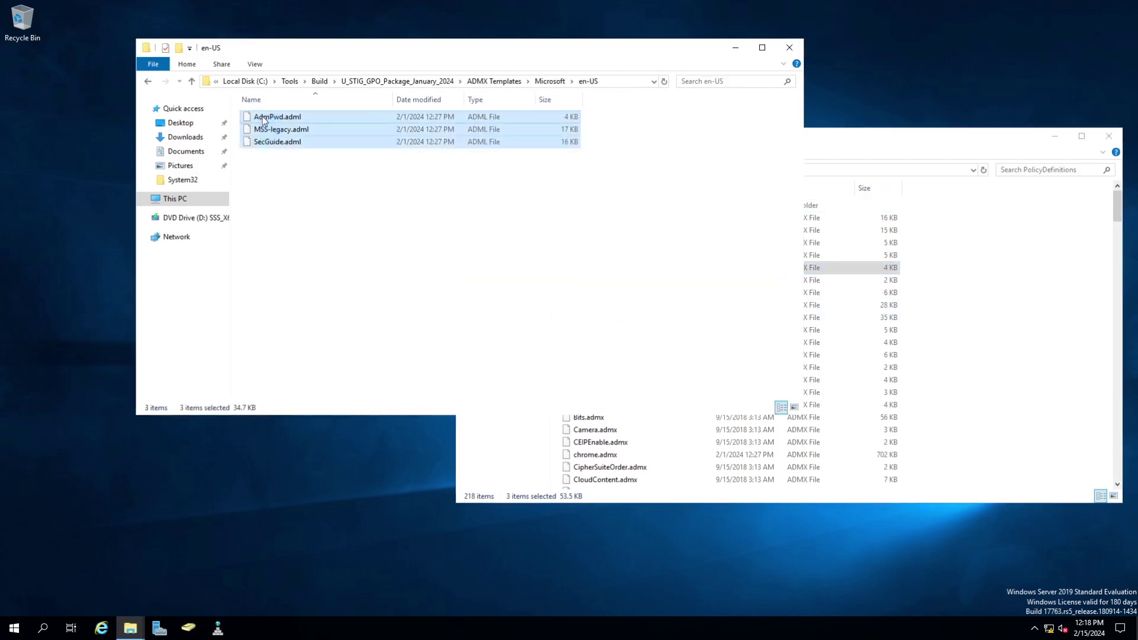
pyautogui.rightClick(261, 116)
pyautogui.click(281, 174)
pyautogui.click(587, 205)
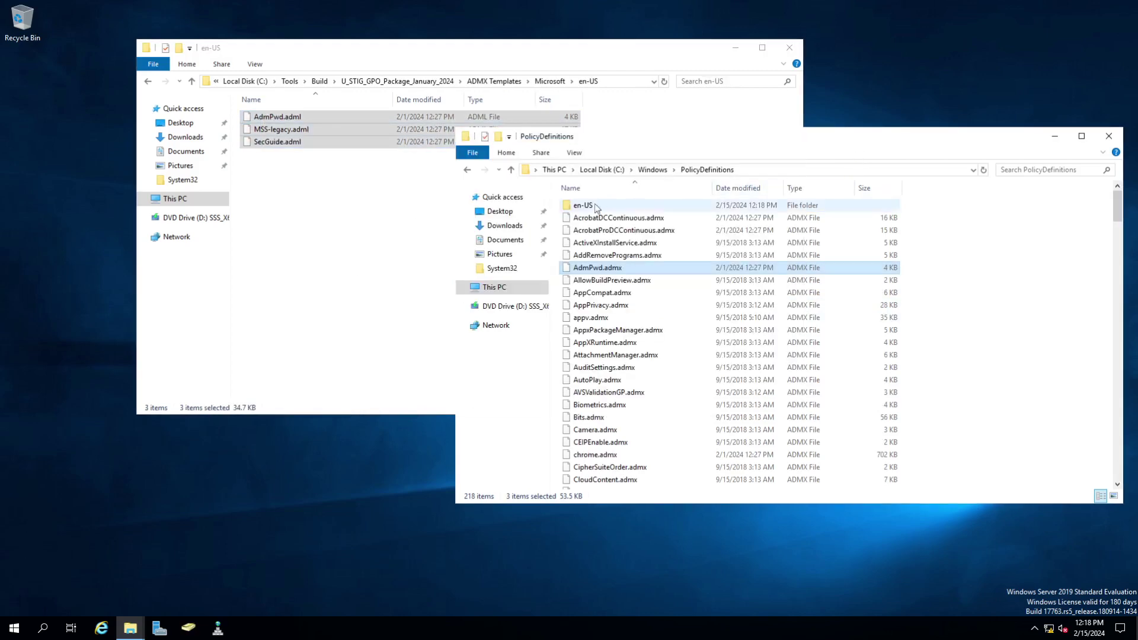
pyautogui.rightClick(584, 204)
pyautogui.click(628, 356)
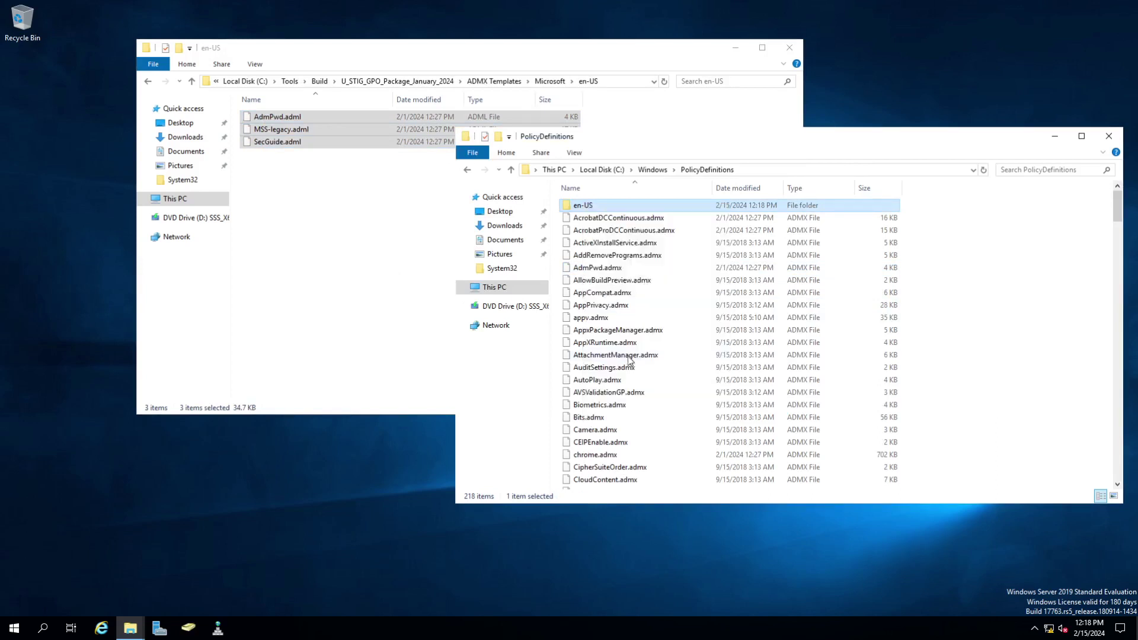
pyautogui.click(601, 288)
pyautogui.click(1008, 354)
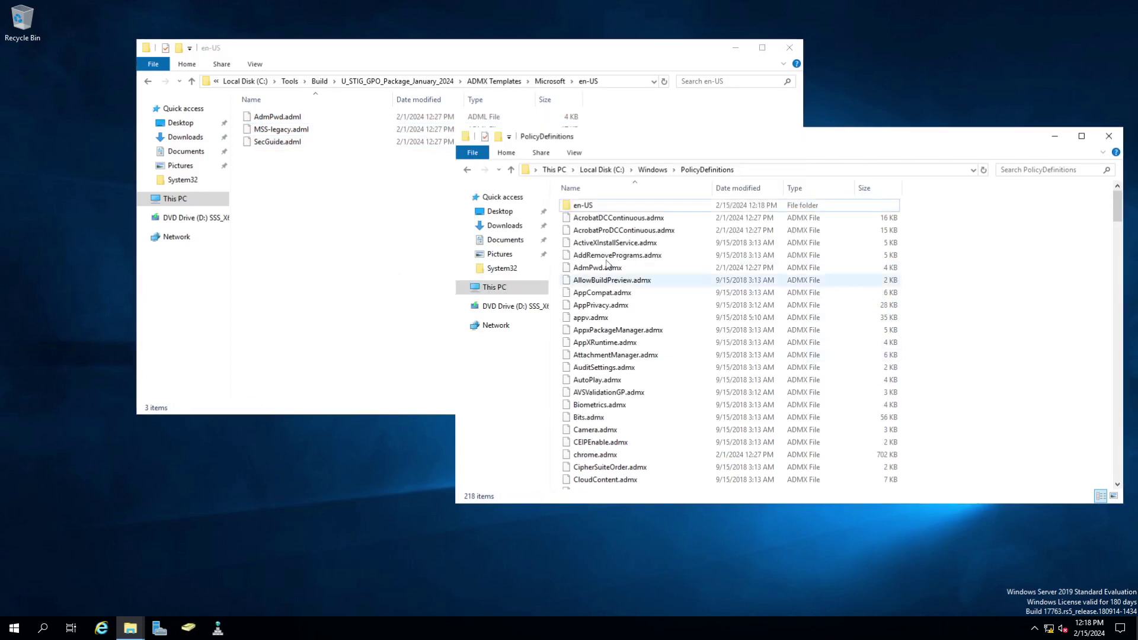
pyautogui.click(285, 288)
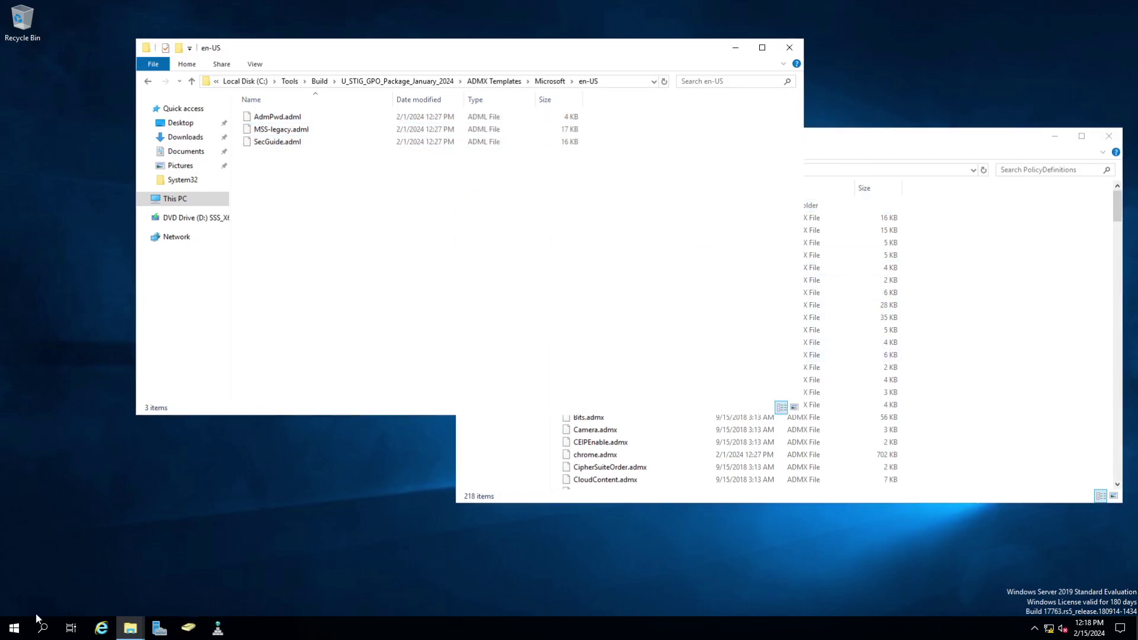
# - Launch Group Policy Management from the Start menu
pyautogui.click(12, 631)
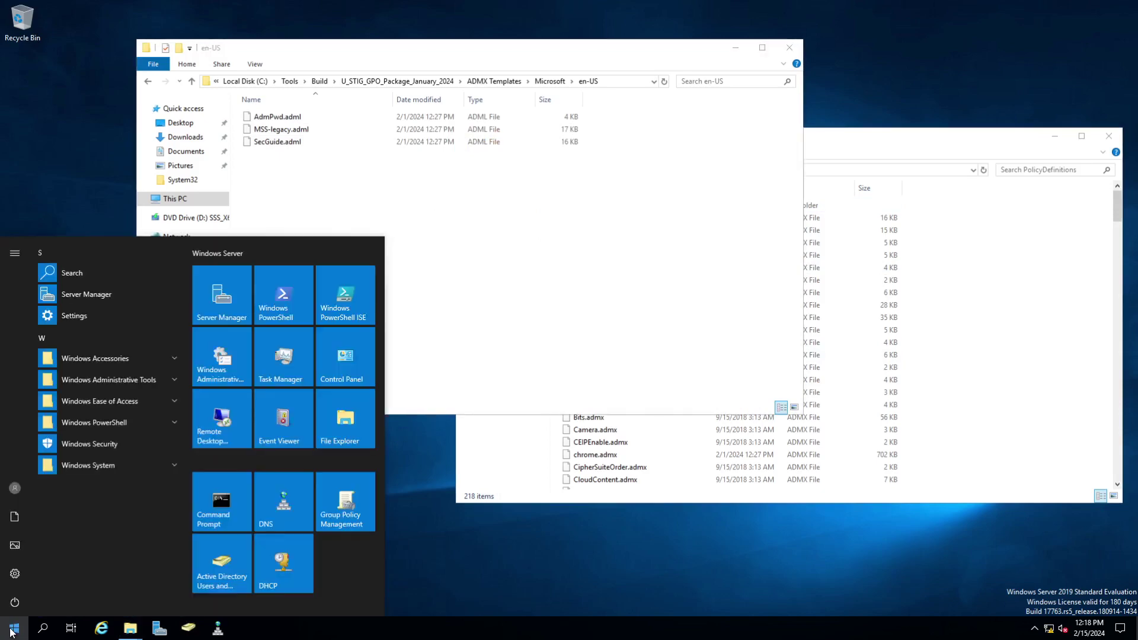
pyautogui.click(345, 521)
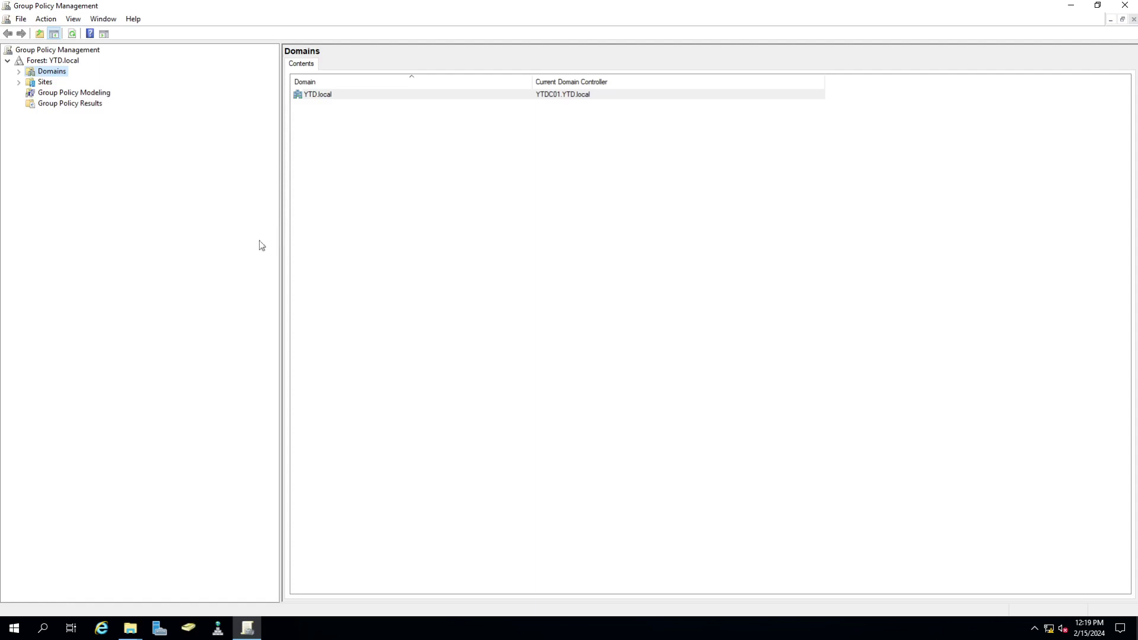
# - Add 'New Group Policy Object' under YTD.local's Group Policy Objects and select it
pyautogui.doubleClick(59, 74)
pyautogui.doubleClick(59, 82)
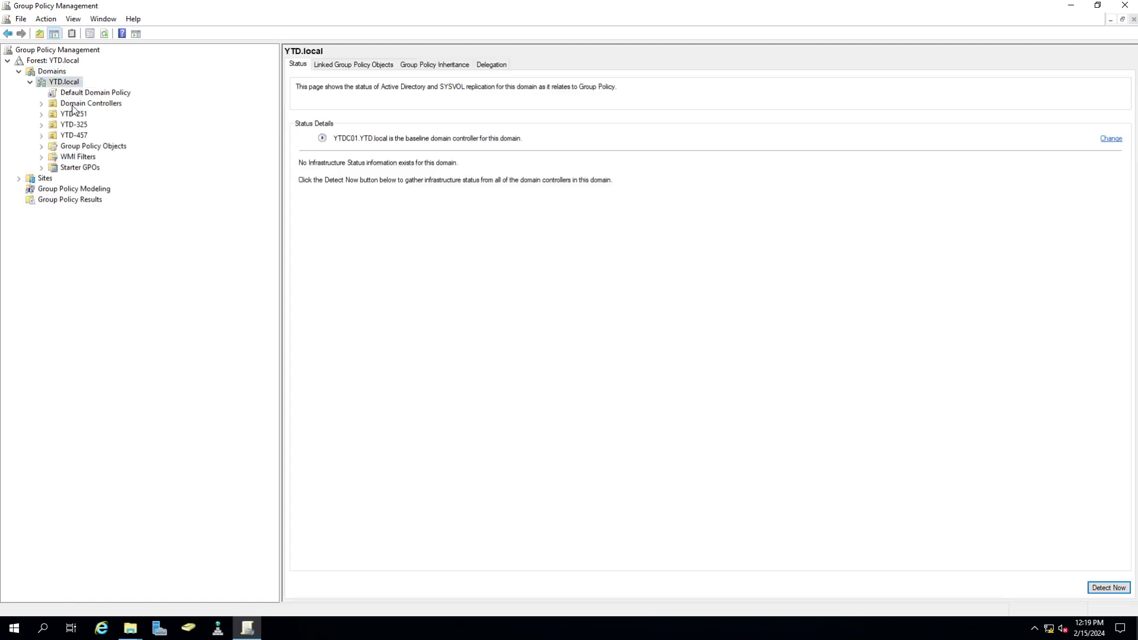
pyautogui.doubleClick(69, 148)
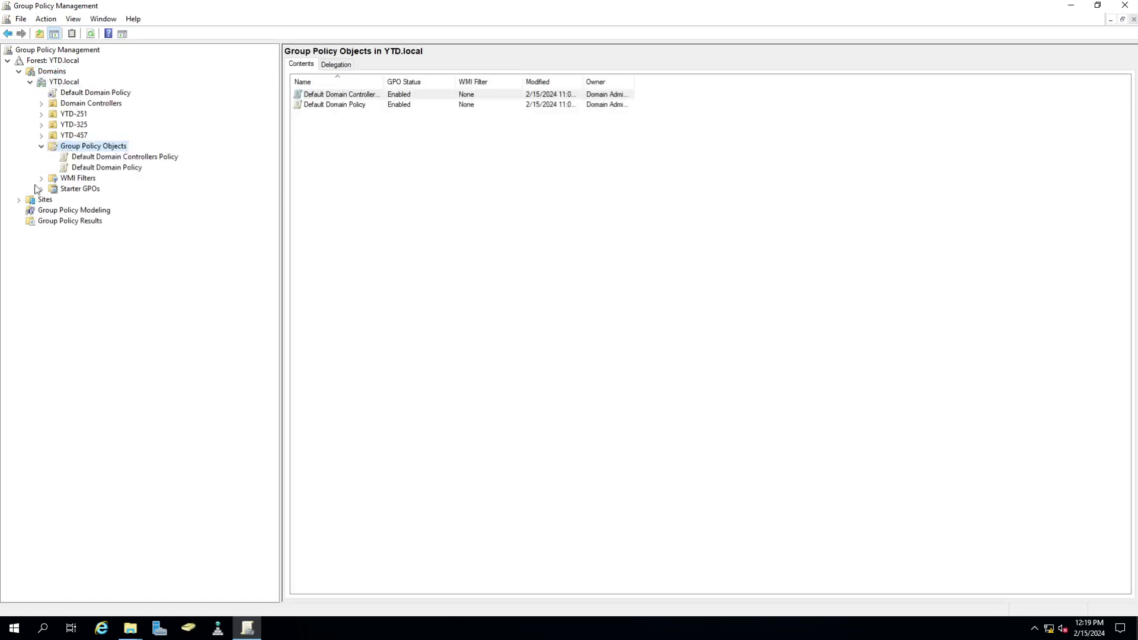
pyautogui.rightClick(104, 146)
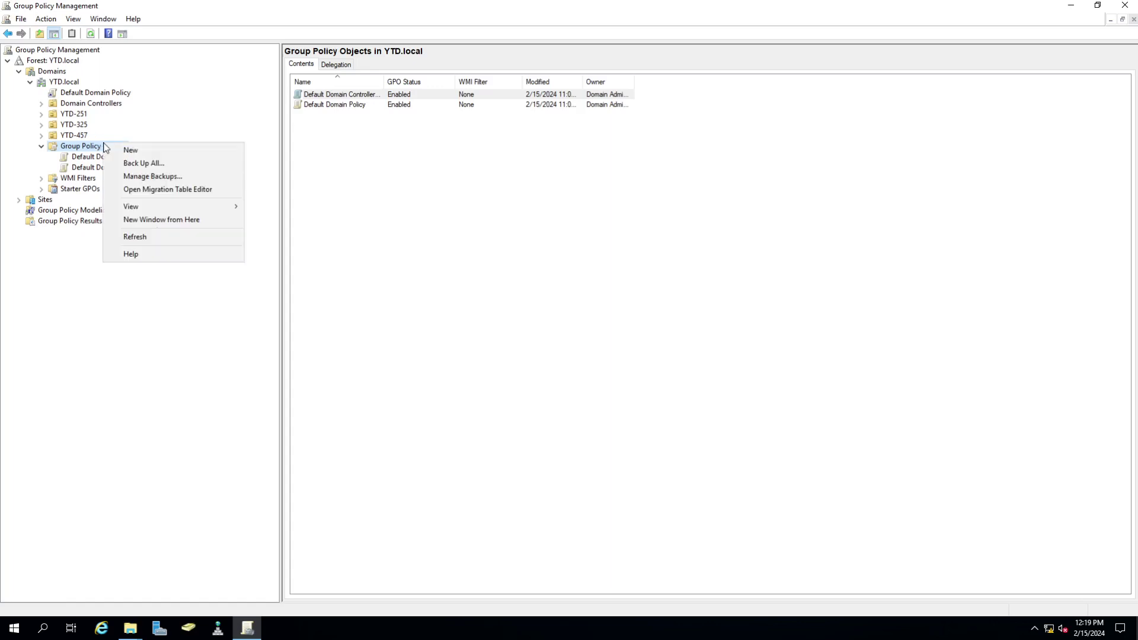
pyautogui.click(122, 152)
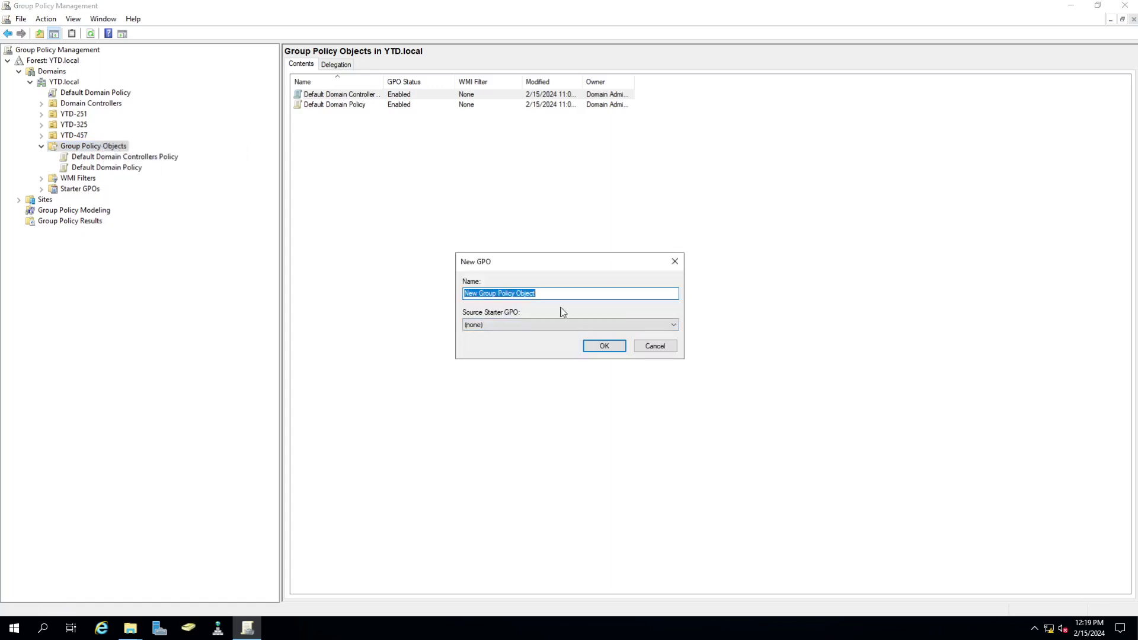
pyautogui.click(596, 348)
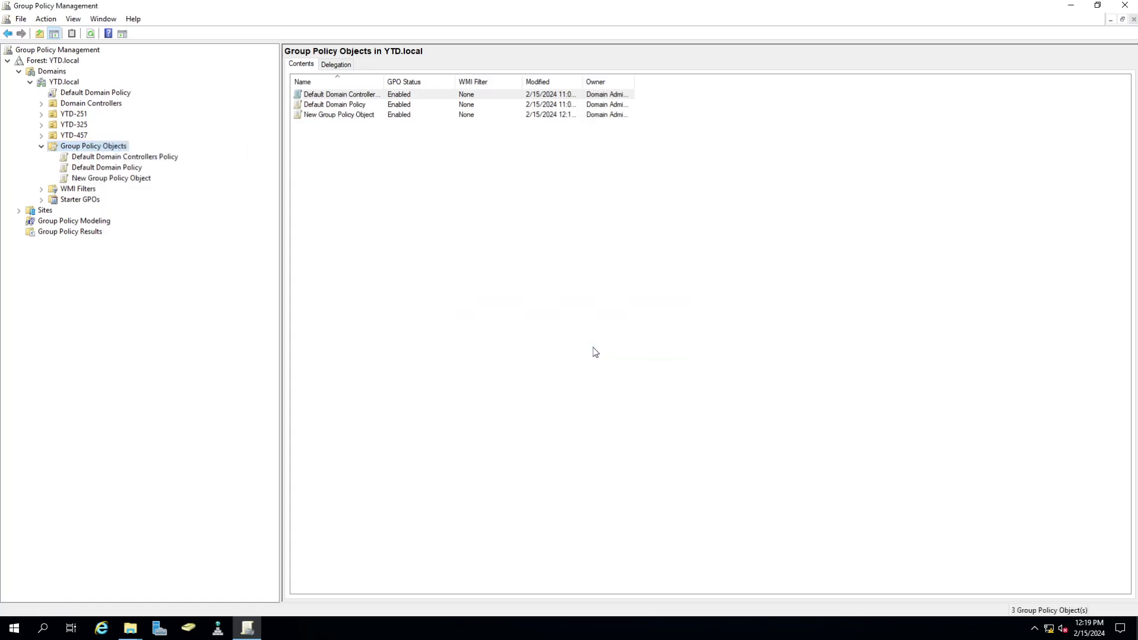
pyautogui.click(135, 179)
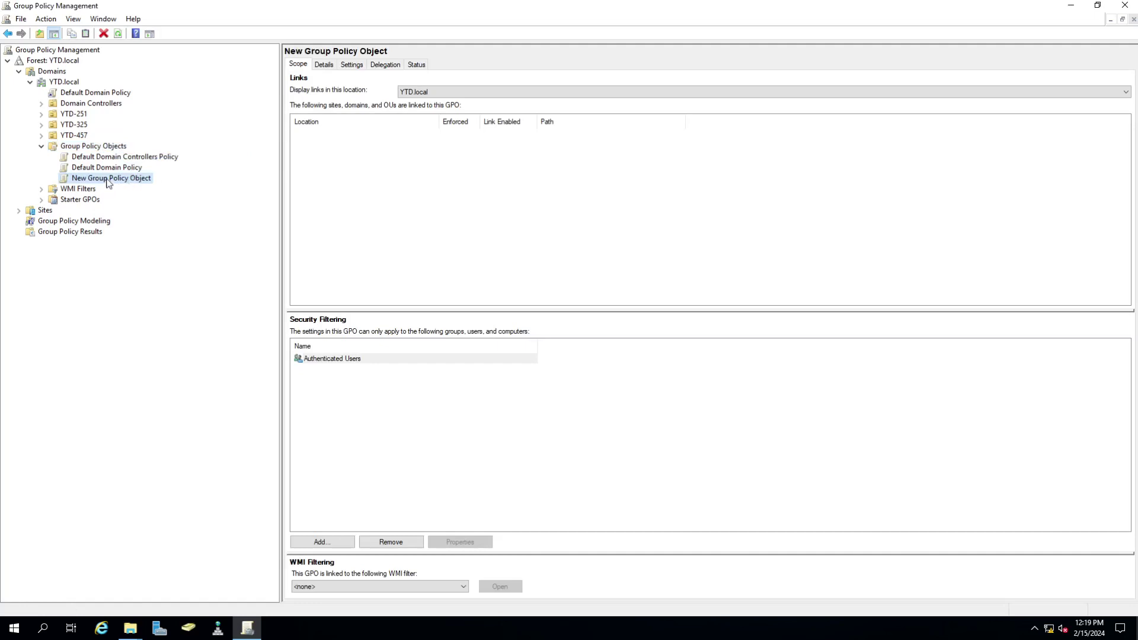
# - Edit the new GPO and expand Computer Configuration > Policies > Administrative Templates
pyautogui.rightClick(107, 179)
pyautogui.click(131, 187)
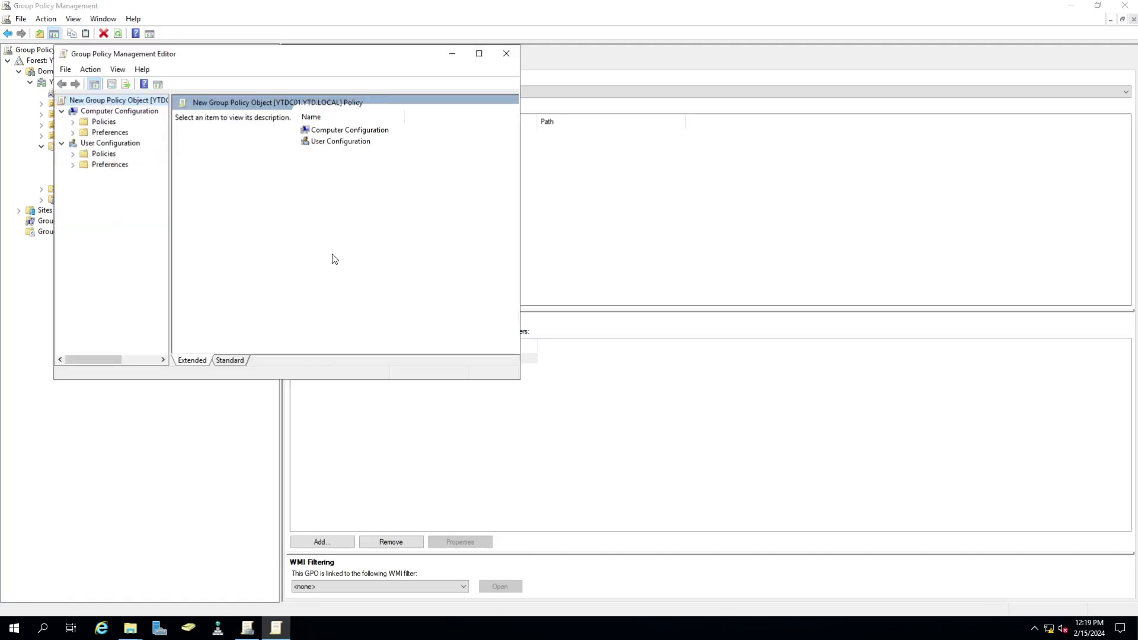
pyautogui.click(74, 132)
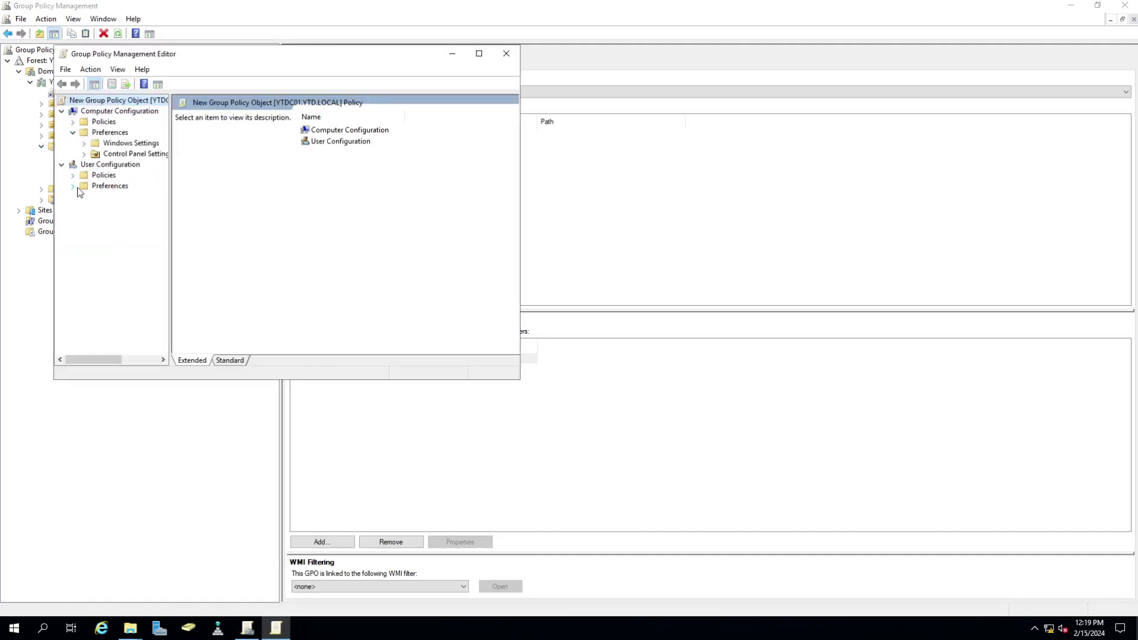
pyautogui.click(73, 121)
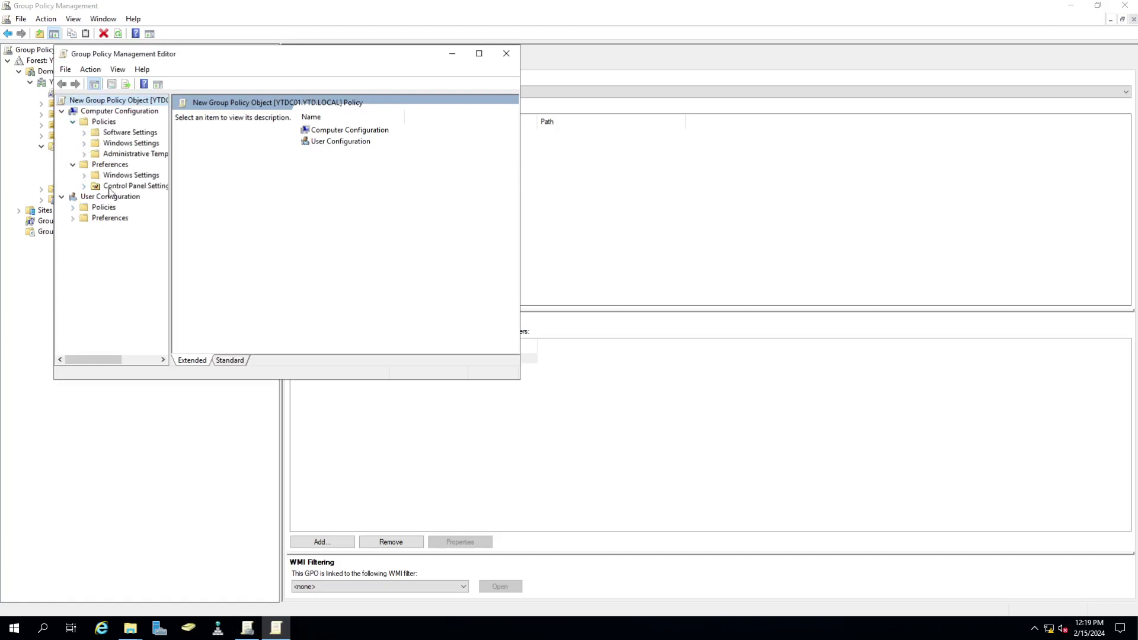
pyautogui.click(85, 154)
# - Show the Preferences settings under Adobe Acrobat Pro DC Continuous
pyautogui.click(124, 164)
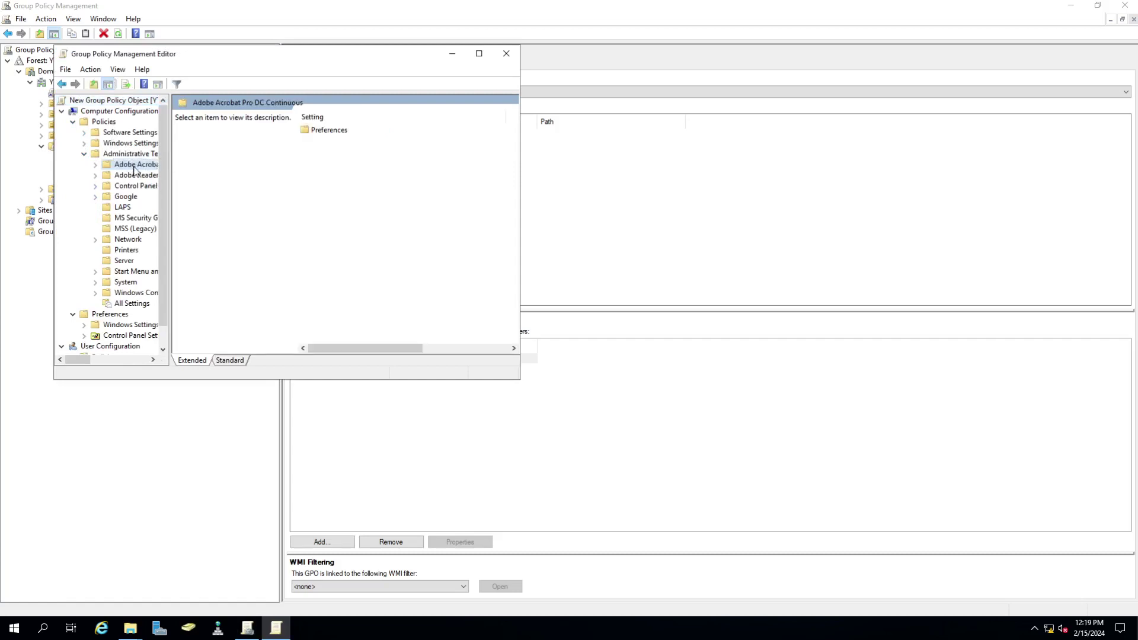
pyautogui.click(134, 173)
pyautogui.click(134, 166)
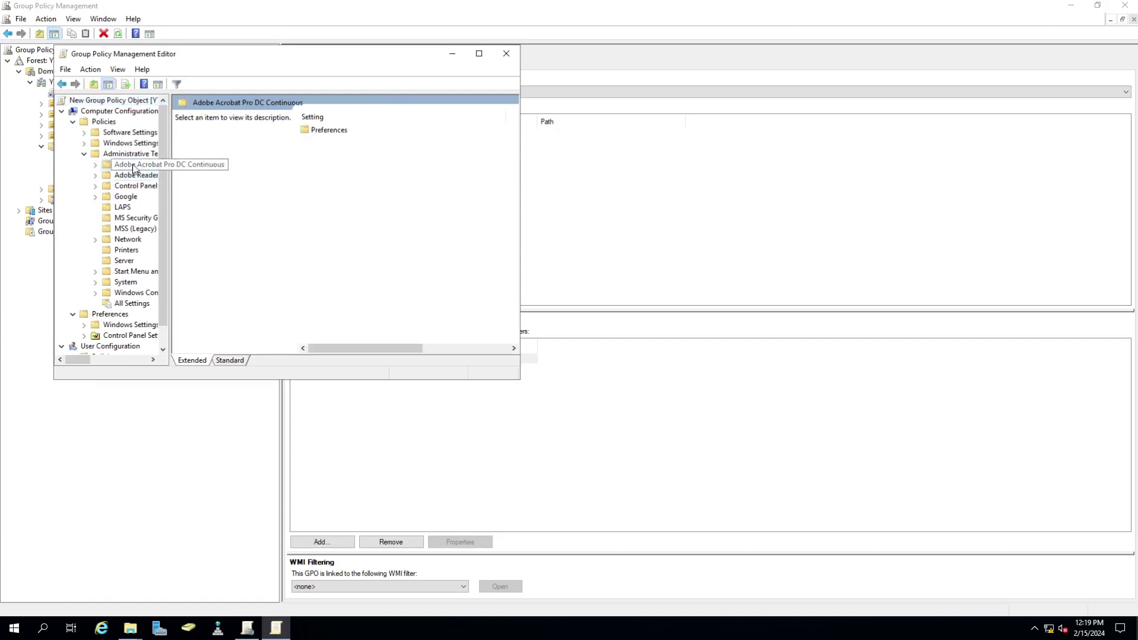
pyautogui.moveTo(170, 179); pyautogui.dragTo(231, 180)
pyautogui.doubleClick(179, 171)
pyautogui.doubleClick(144, 176)
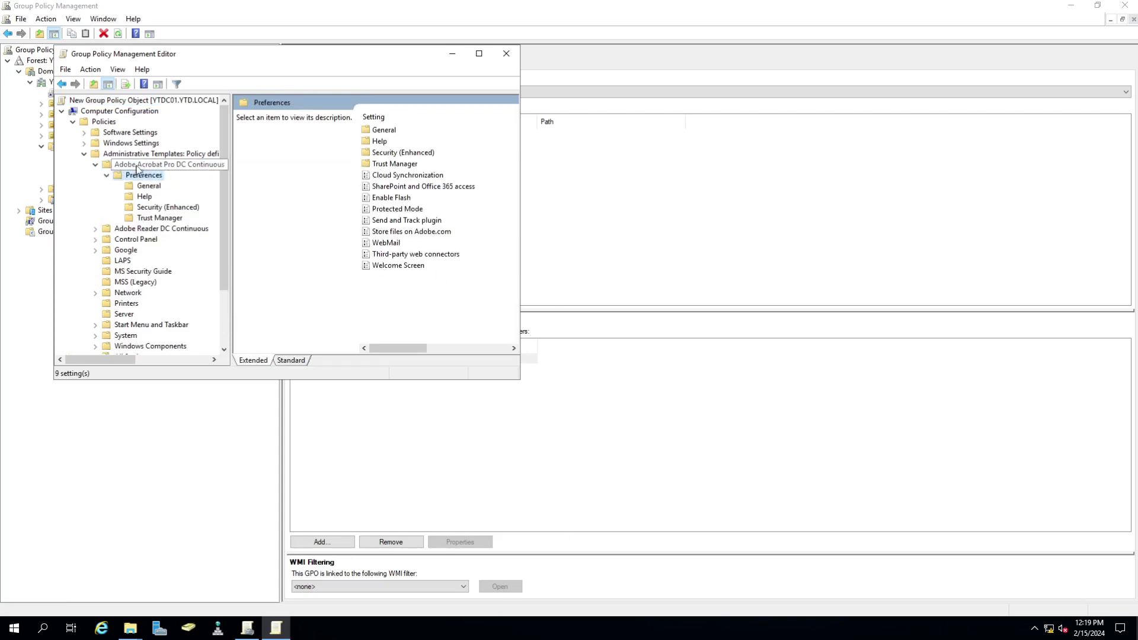
# - Expand Google under Administrative Templates to reveal Google Chrome, Chrome Default Settings and Google Update
pyautogui.doubleClick(126, 251)
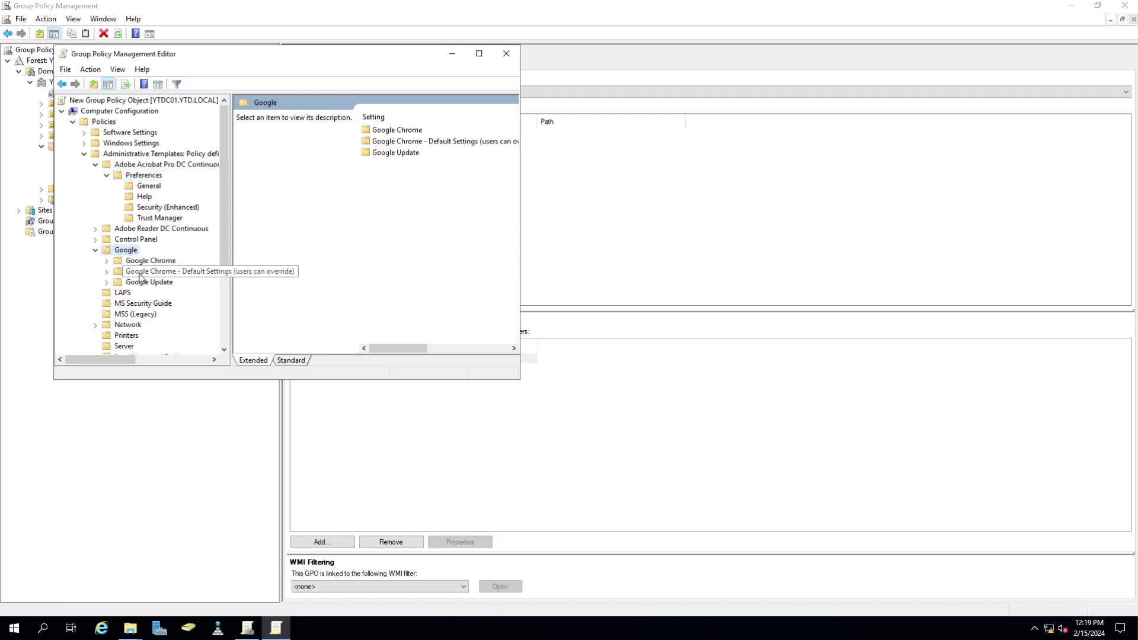